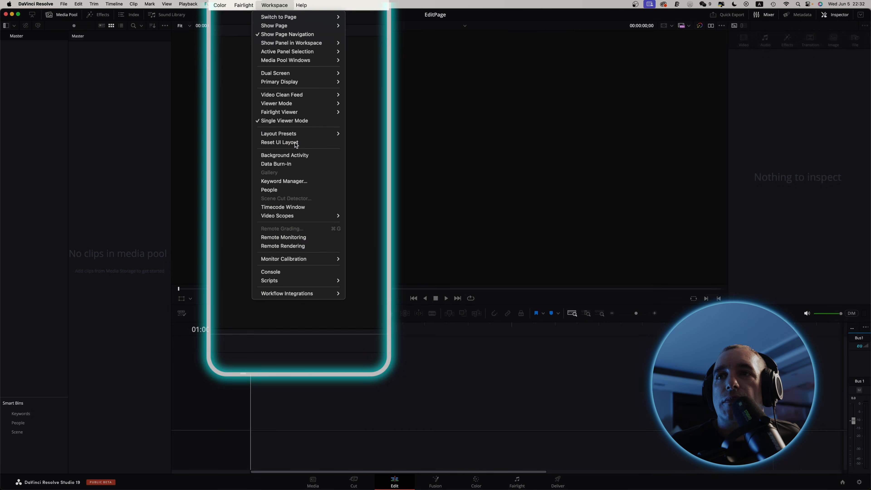
# Reset the workspace's UI layout to its default arrangement.
pyautogui.click(280, 158)
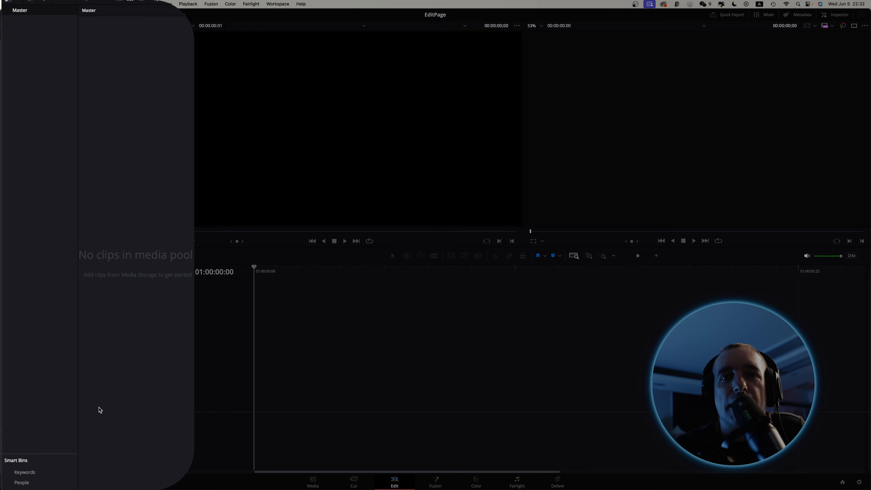
# Try out a taller Smart Bins area and the Metadata panel, and restore the default arrangement.
pyautogui.moveTo(26, 454); pyautogui.dragTo(15, 277)
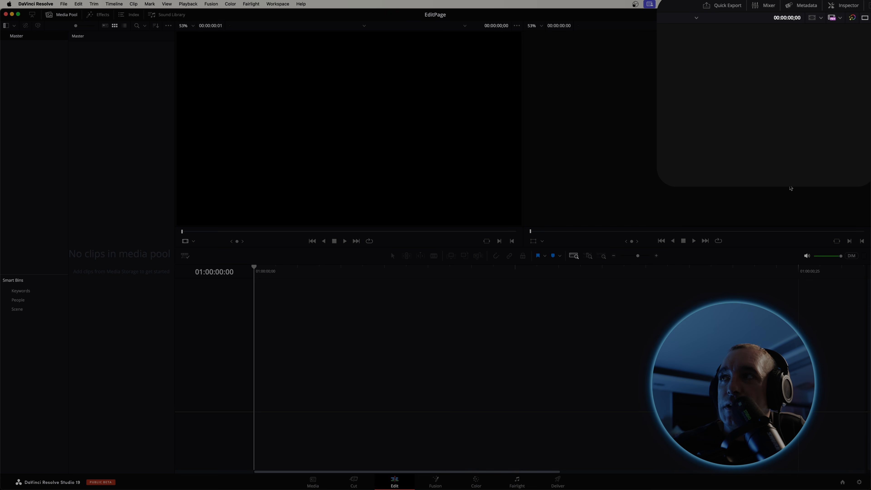
pyautogui.click(808, 9)
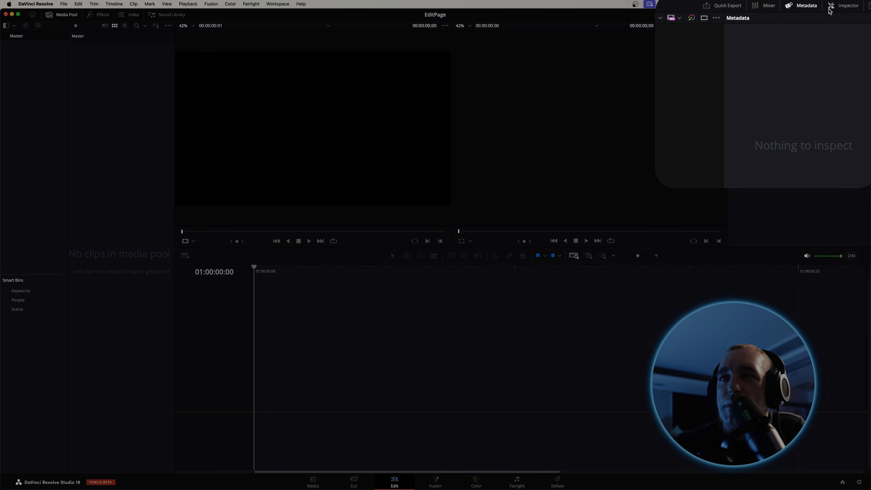
pyautogui.click(809, 7)
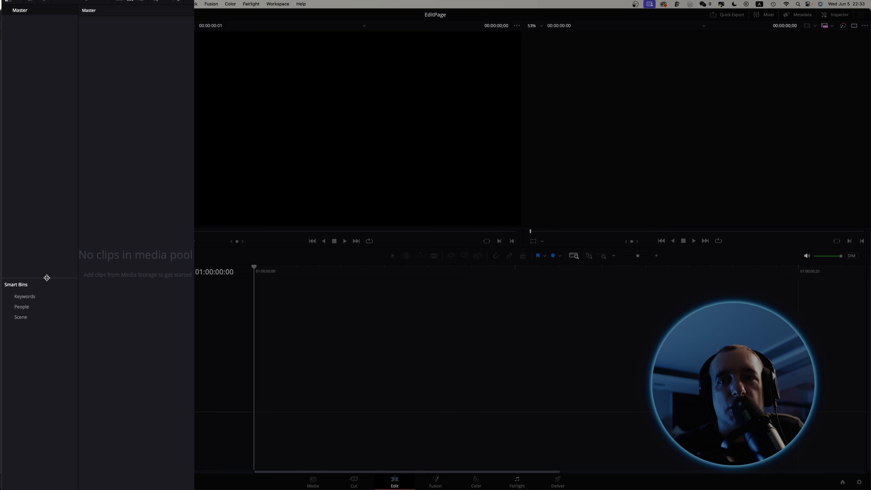
pyautogui.moveTo(47, 278); pyautogui.dragTo(38, 420)
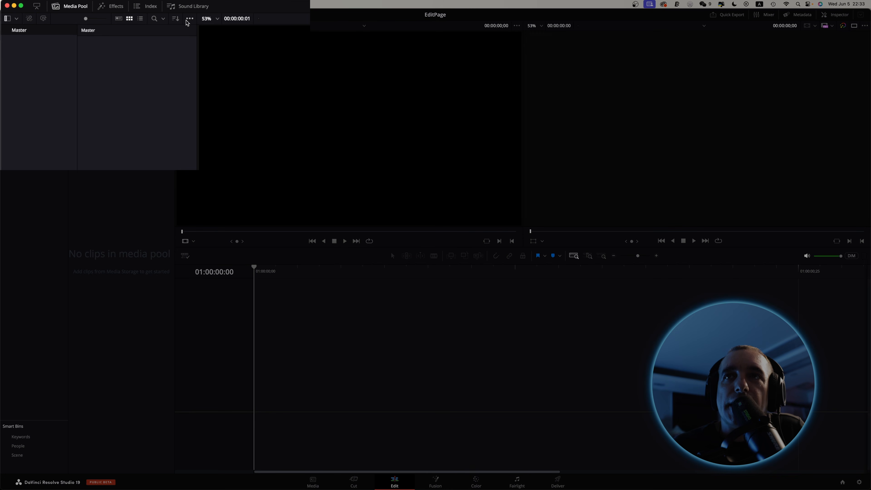
# Show an enlarged Power Bins section in the Media Pool in place of the Smart Bins.
pyautogui.click(190, 19)
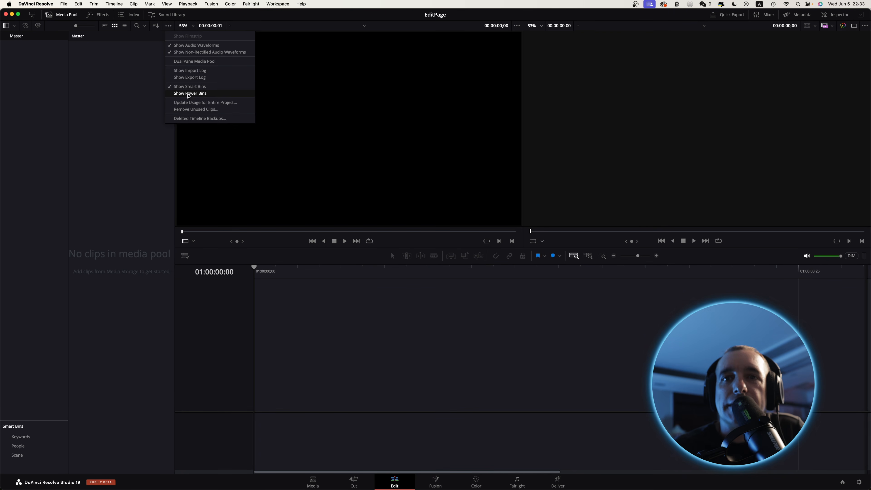
pyautogui.click(188, 96)
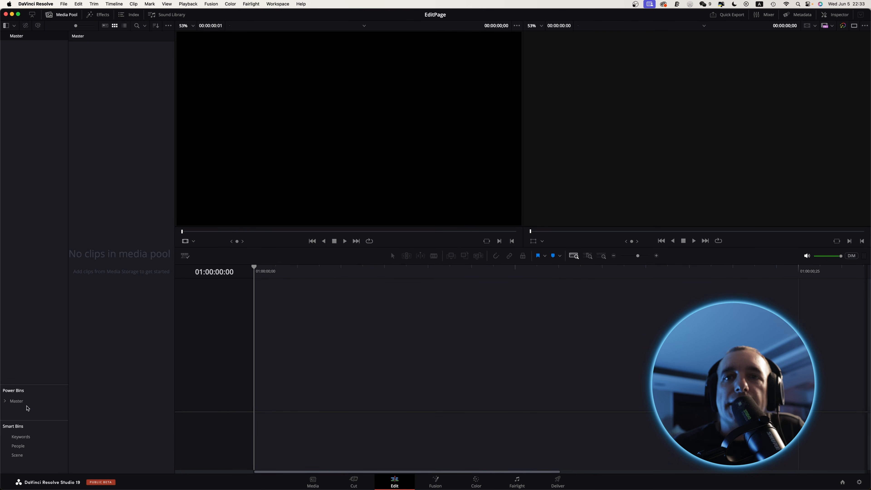
pyautogui.moveTo(27, 385); pyautogui.dragTo(52, 136)
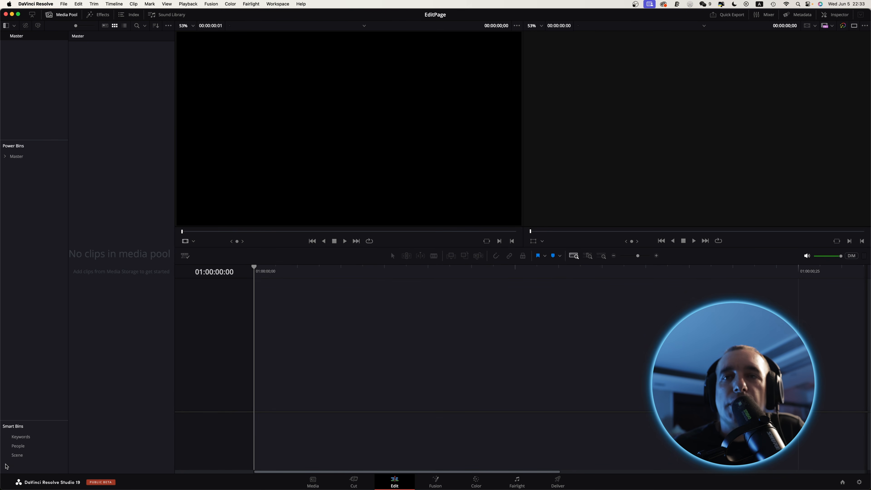
pyautogui.click(168, 25)
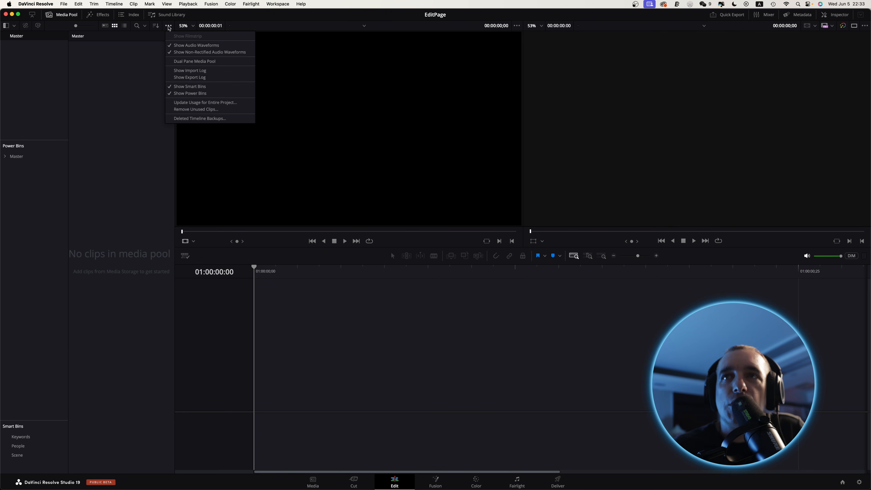
pyautogui.click(203, 89)
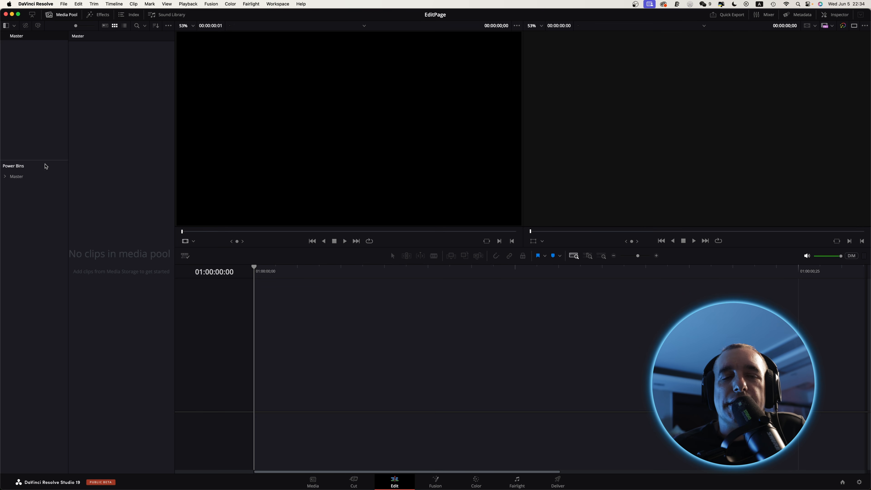
# Switch to Finder and import the EditingTools folder with its Audio, CameraA and CameraB subfolders into the Media Pool's Master bin.
pyautogui.moveTo(260, 485)
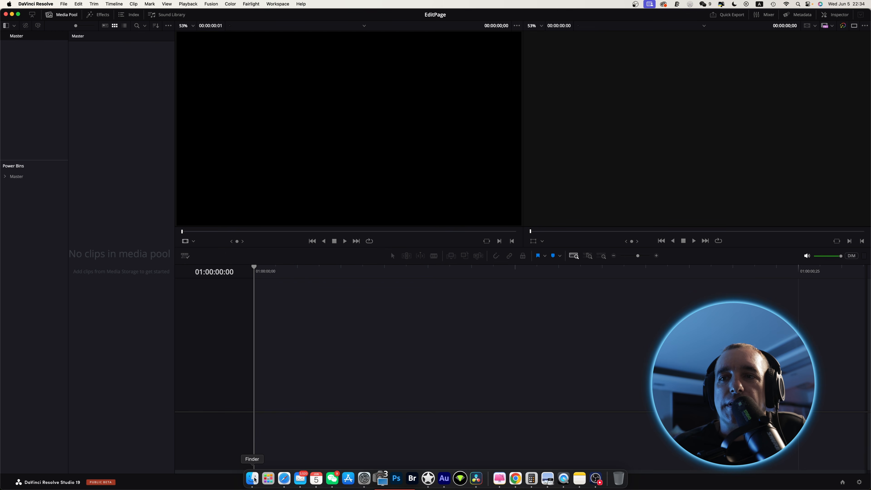
pyautogui.click(253, 479)
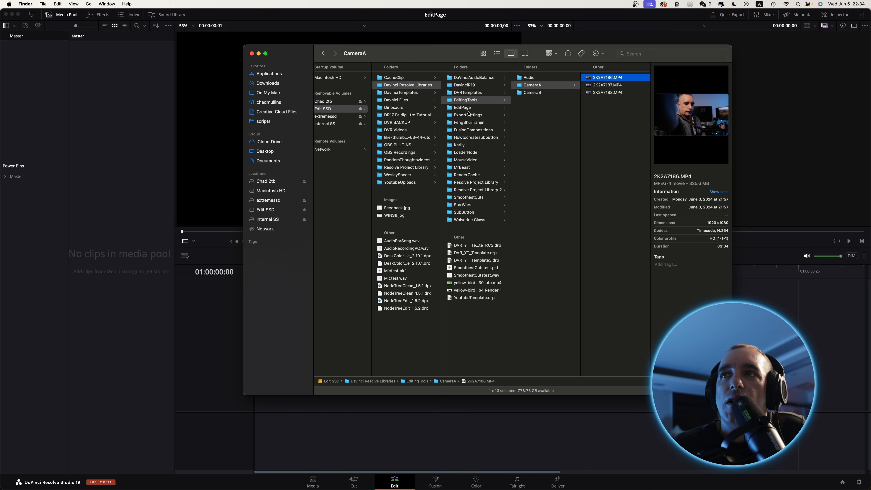
pyautogui.click(465, 100)
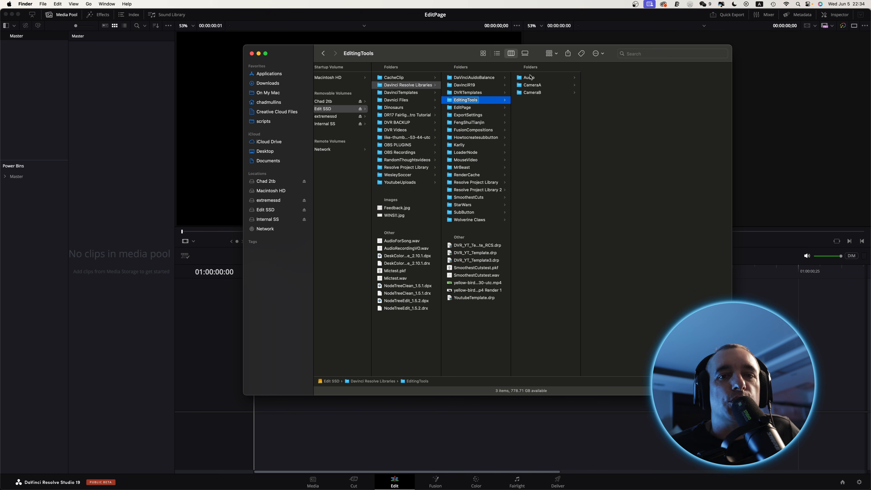
pyautogui.click(542, 79)
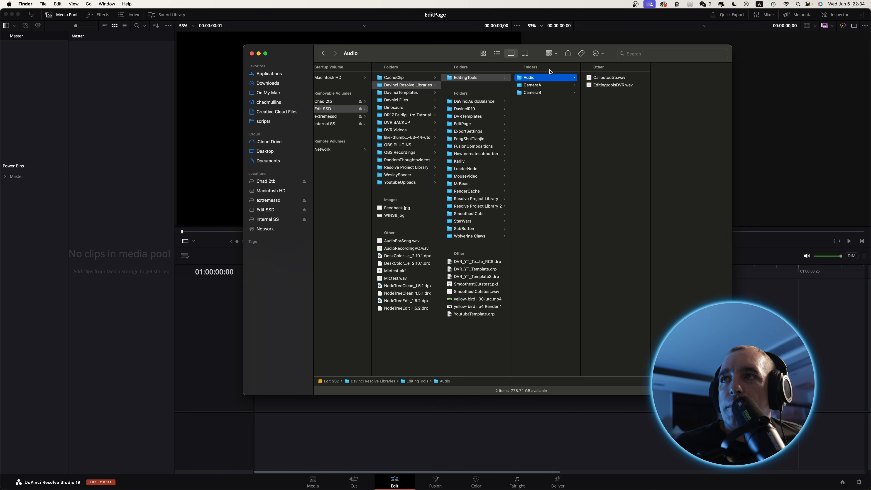
pyautogui.click(526, 86)
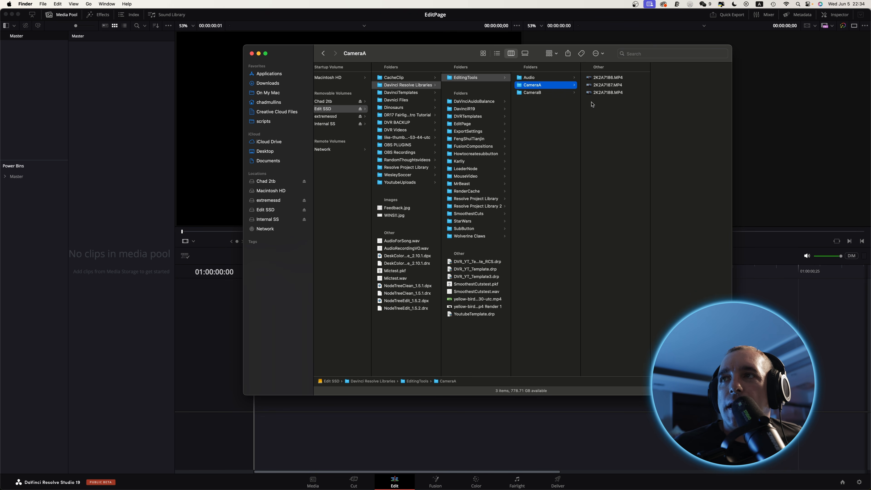
pyautogui.click(546, 94)
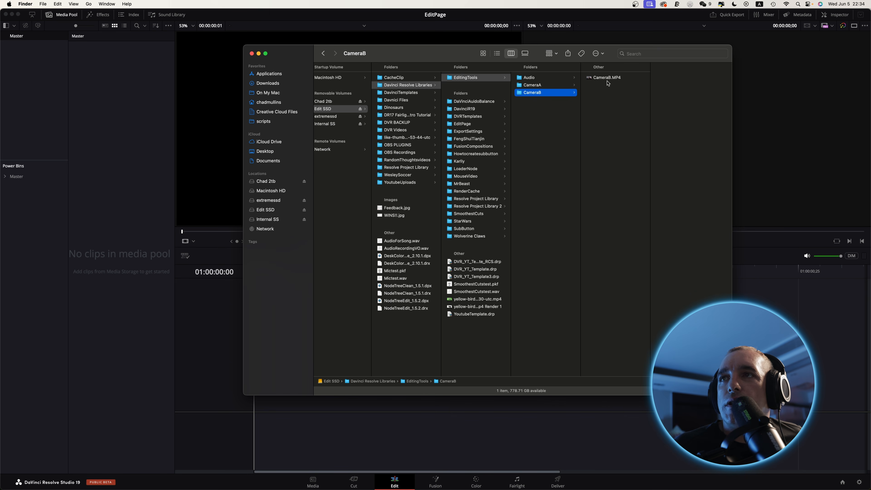
pyautogui.click(466, 78)
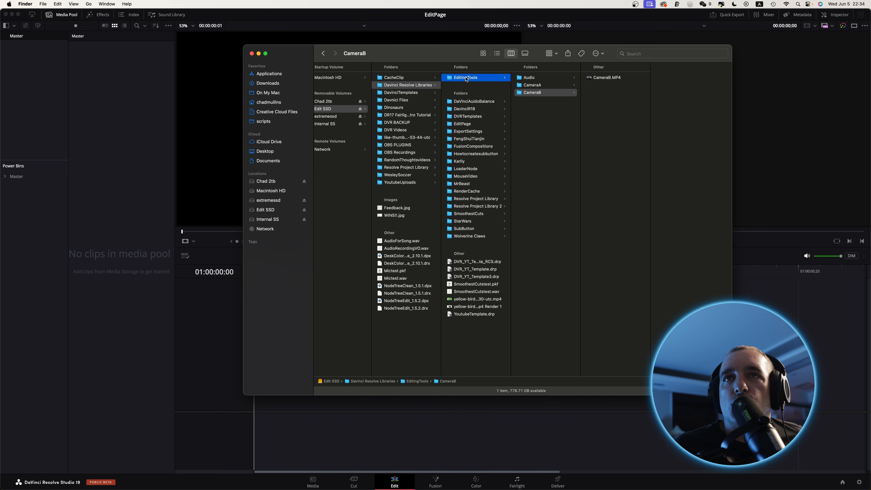
pyautogui.moveTo(466, 78); pyautogui.dragTo(34, 59)
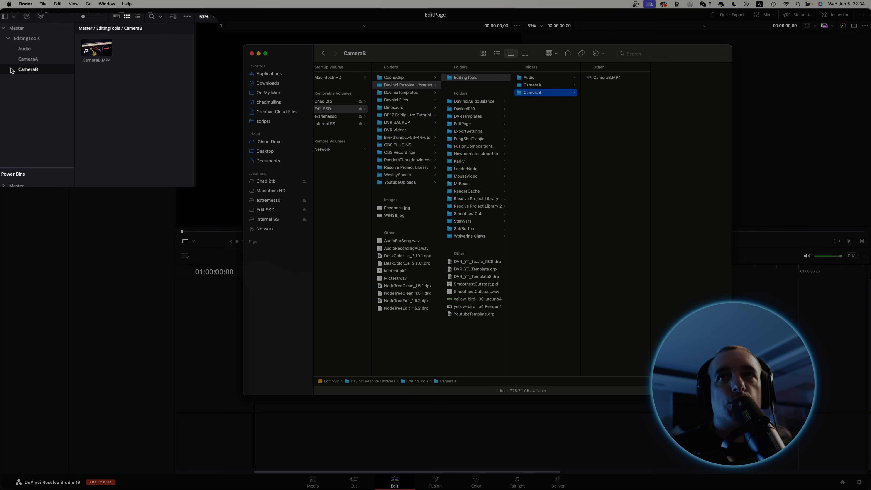
# Check the contents of the imported Audio, CameraA and CameraB bins and return to the EditingTools bin.
pyautogui.click(27, 48)
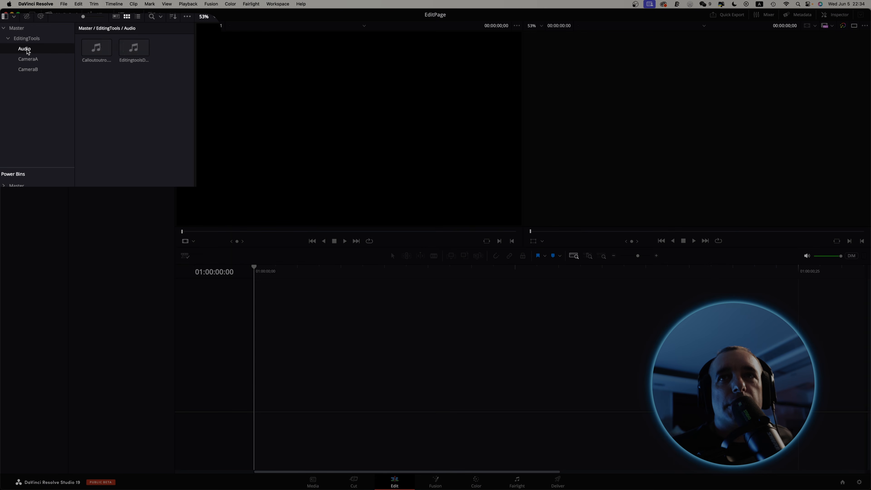
pyautogui.click(26, 61)
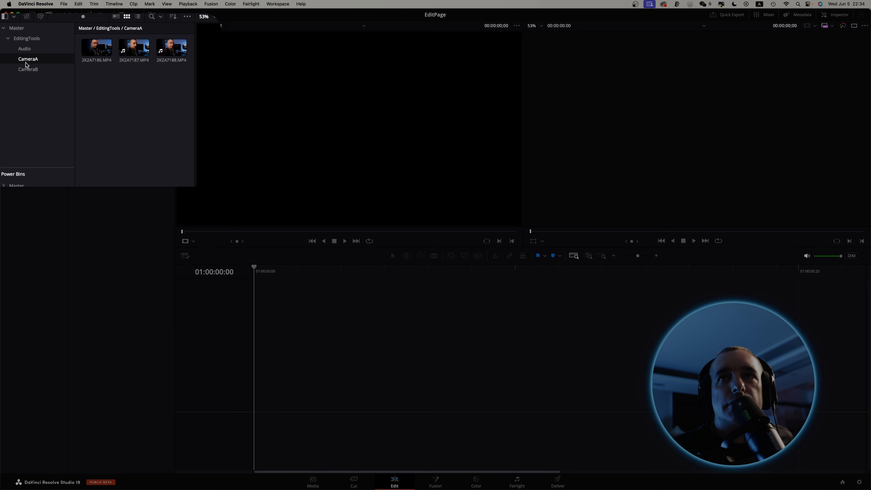
pyautogui.click(27, 69)
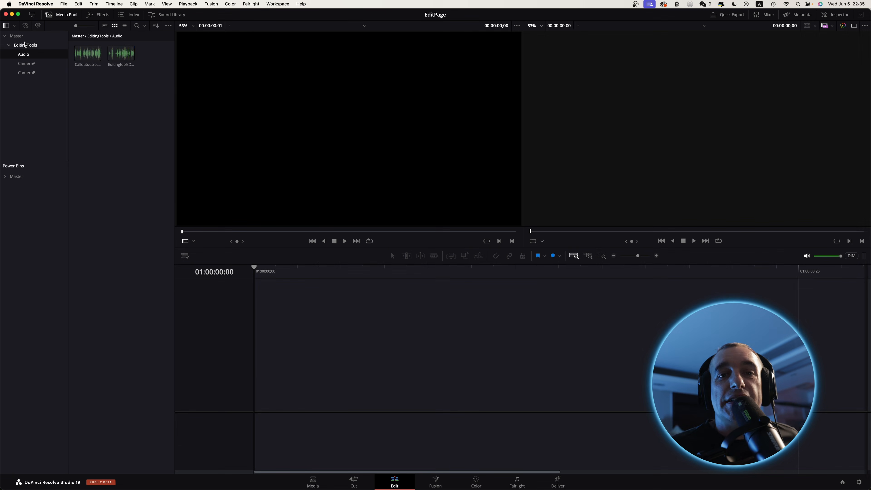
pyautogui.click(37, 48)
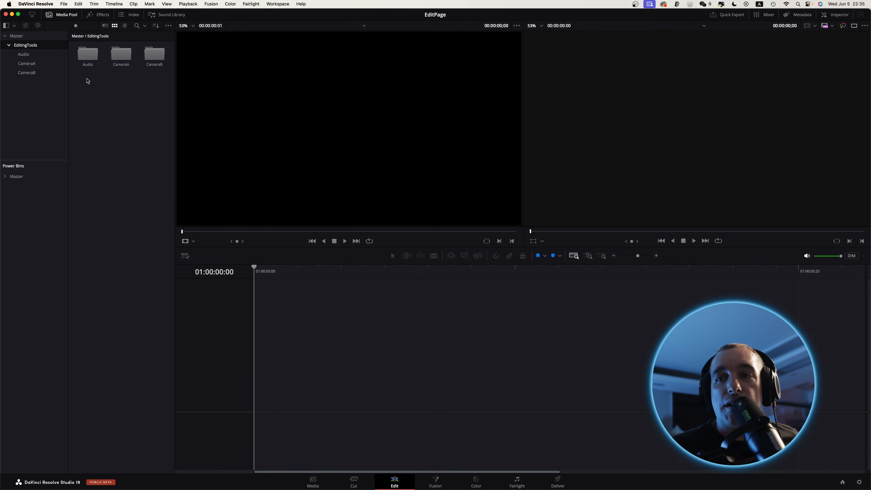
# Switch to Finder and place 2K2A7186.MP4 from the CameraA folder directly at the start of the empty timeline.
pyautogui.moveTo(268, 484)
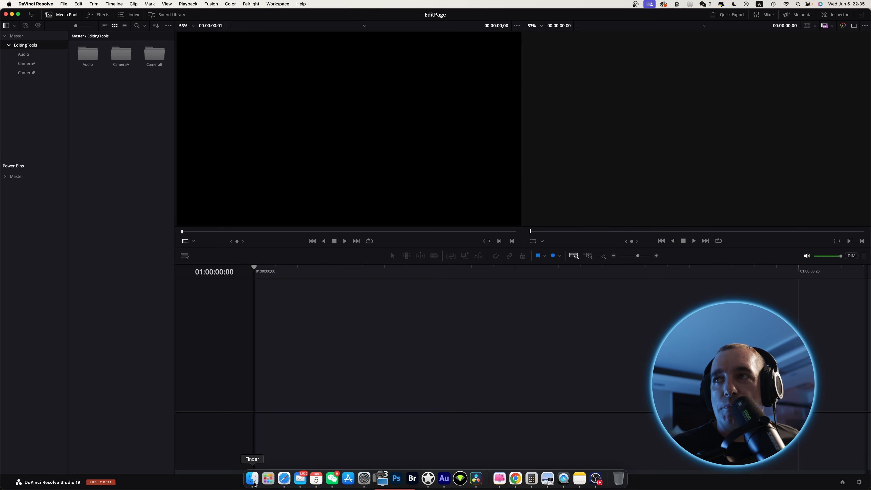
pyautogui.click(254, 483)
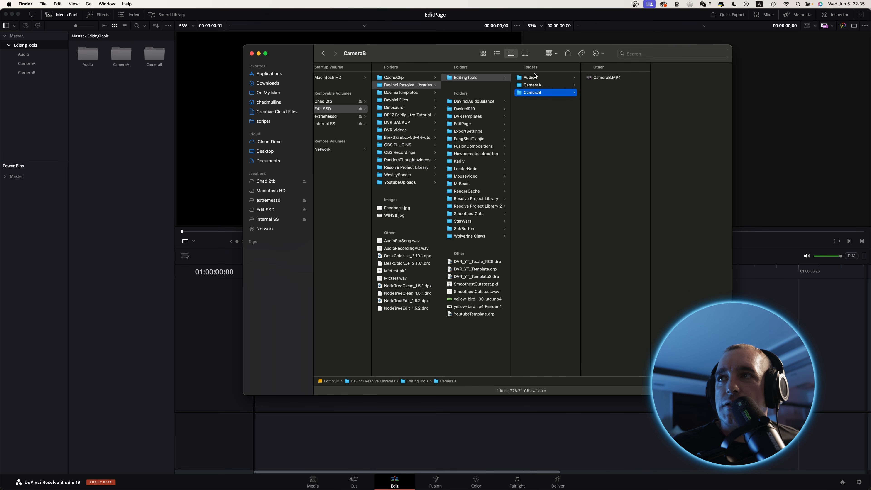
pyautogui.click(536, 85)
pyautogui.moveTo(539, 59); pyautogui.dragTo(771, 81)
pyautogui.moveTo(839, 99); pyautogui.dragTo(290, 316)
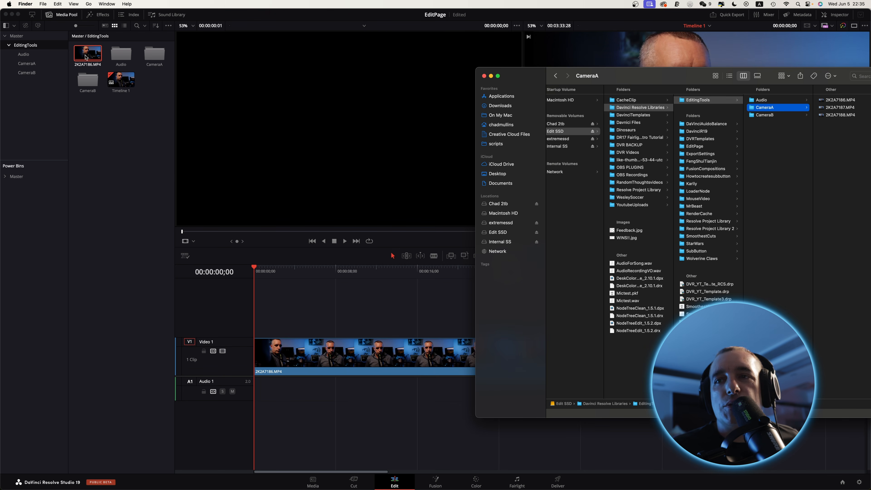
pyautogui.click(309, 370)
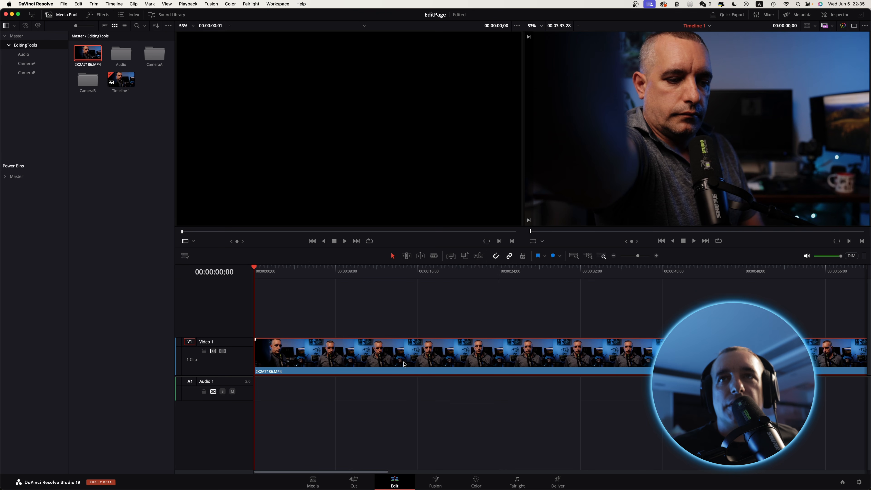
# Delete the 2K2A7186.MP4 clip from both the EditingTools bin and the Video 1 track.
pyautogui.click(88, 53)
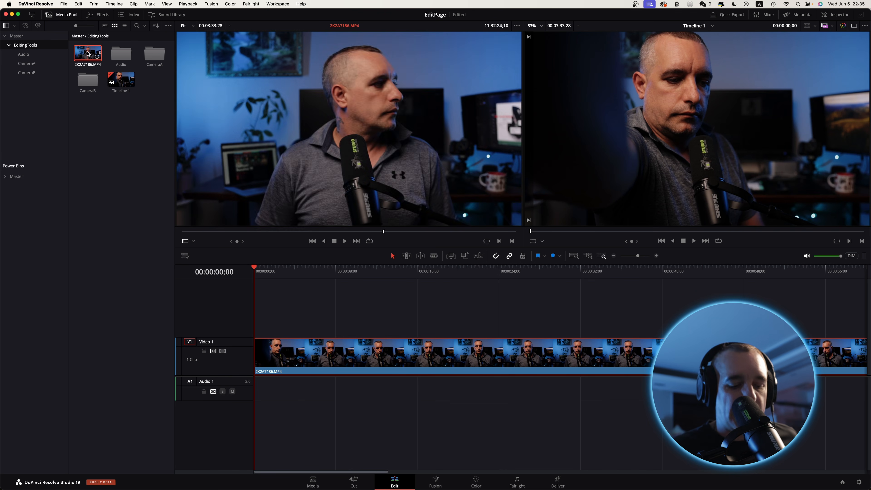
pyautogui.press('Delete')
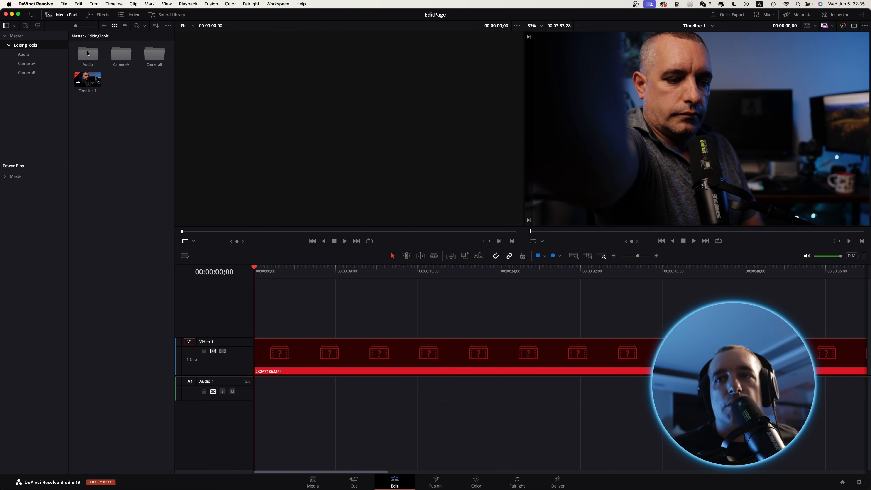
pyautogui.click(320, 352)
pyautogui.press('Delete')
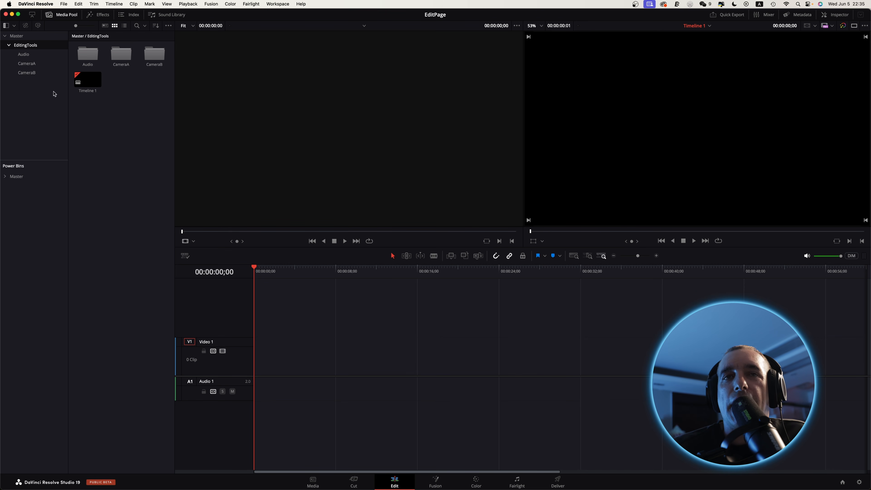
# Load 2K2A7187.MP4 from the CameraA bin into the source viewer and go to the clip's first frame.
pyautogui.doubleClick(123, 58)
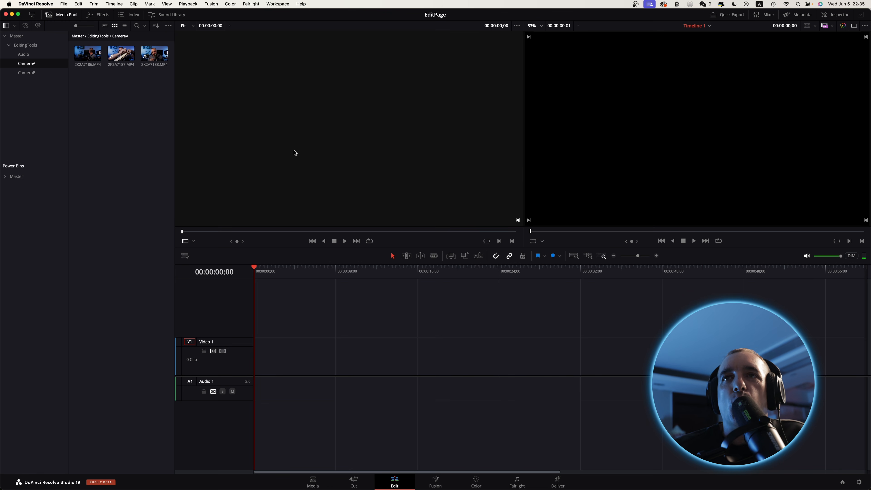
pyautogui.doubleClick(120, 54)
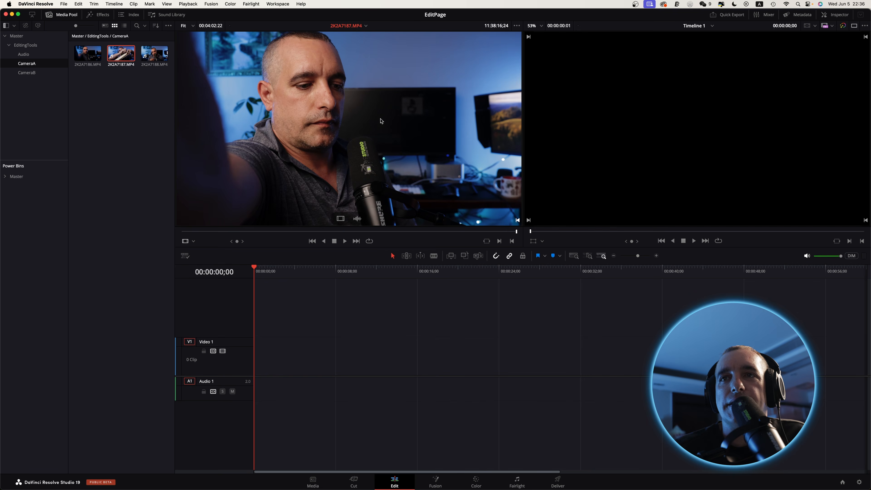
pyautogui.press('Home')
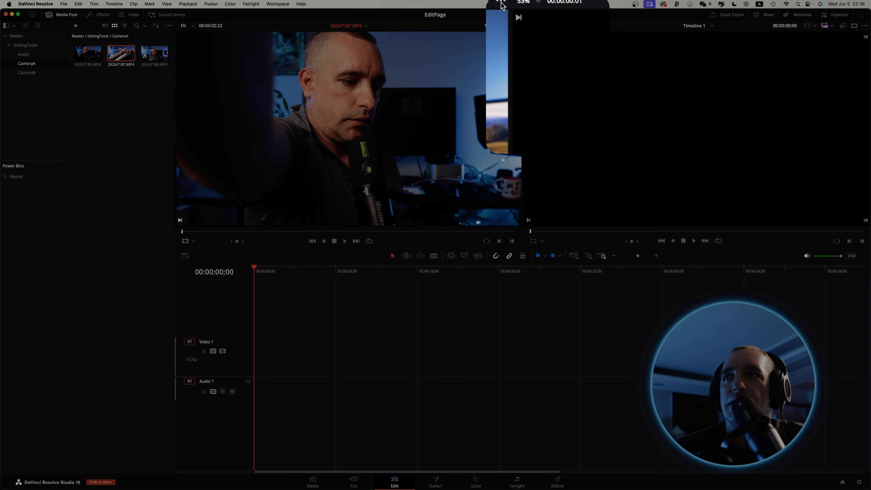
# Turn on Show Zoomed Audio Waveform for the source viewer and scrub the clip to about 11:34:28:05.
pyautogui.click(502, 5)
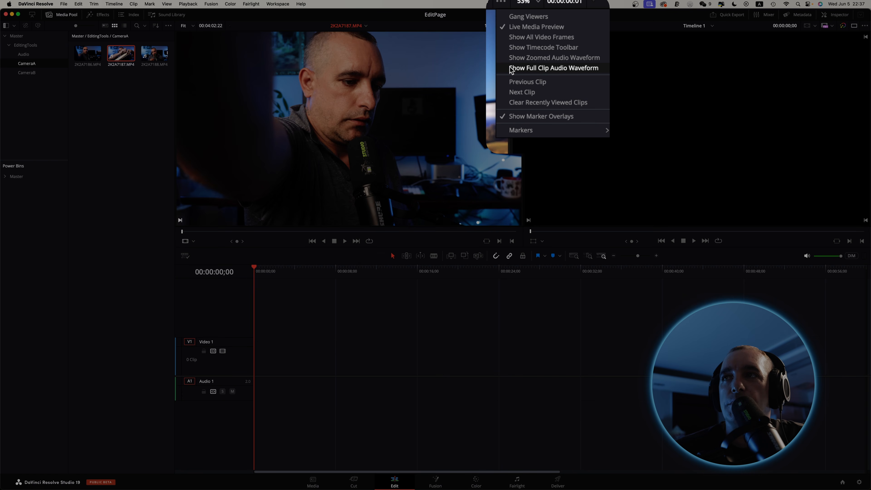
pyautogui.click(546, 59)
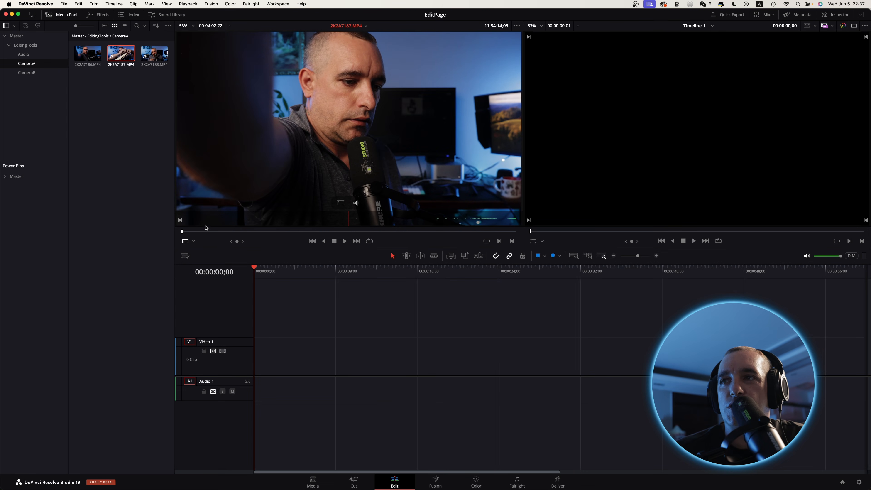
pyautogui.moveTo(182, 234); pyautogui.dragTo(201, 234)
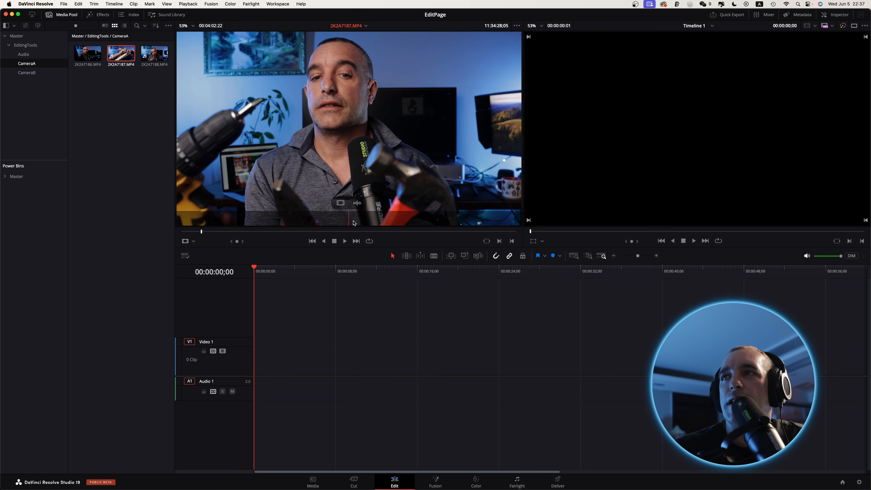
# Turn on Show Full Clip Audio Waveform for the source viewer and jump to about 11:35:26:13 in 2K2A7187.MP4.
pyautogui.click(517, 26)
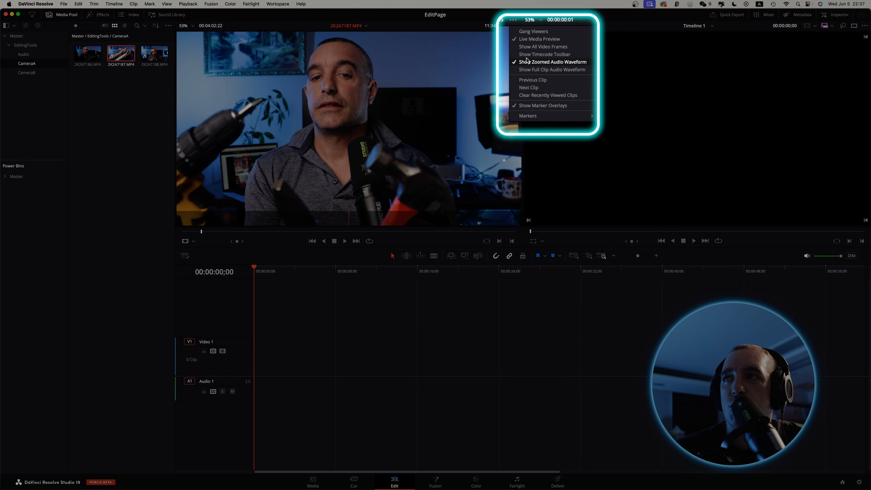
pyautogui.click(530, 71)
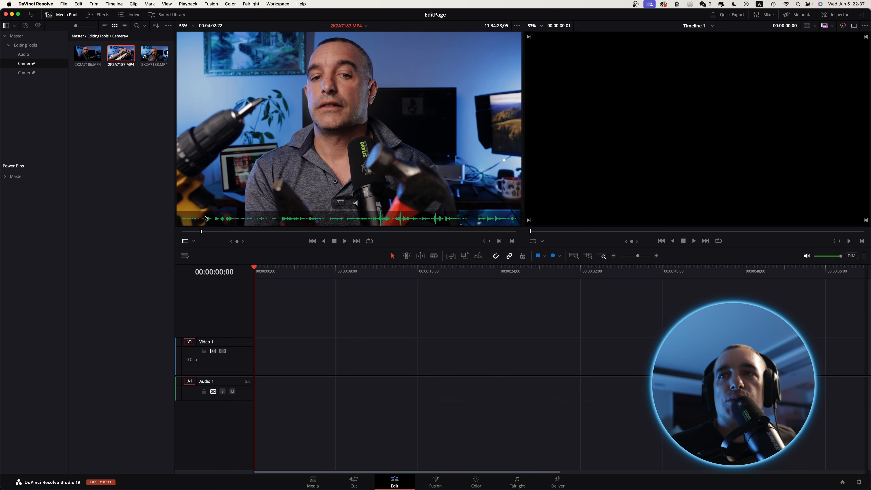
pyautogui.click(281, 223)
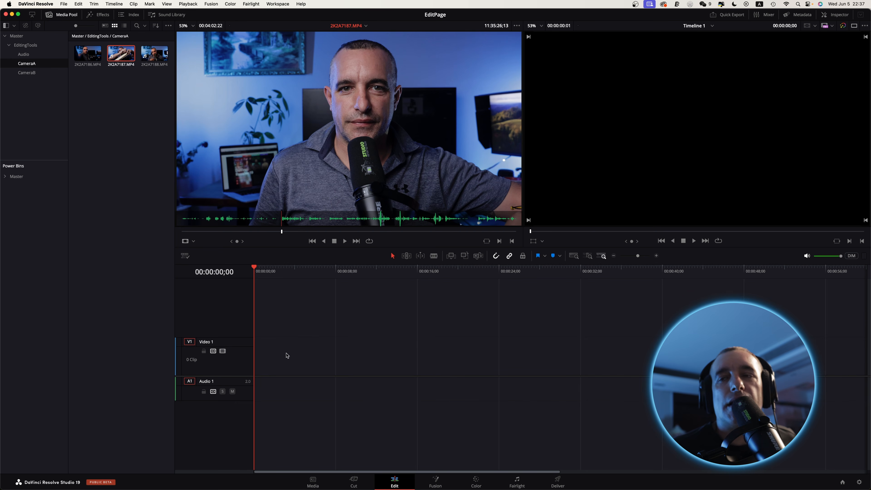
# Place the whole 2K2A7187.MP4 clip at the timeline start and trim off its beginning up to 00:01:12;29, closing the gap.
pyautogui.moveTo(120, 55); pyautogui.dragTo(254, 359)
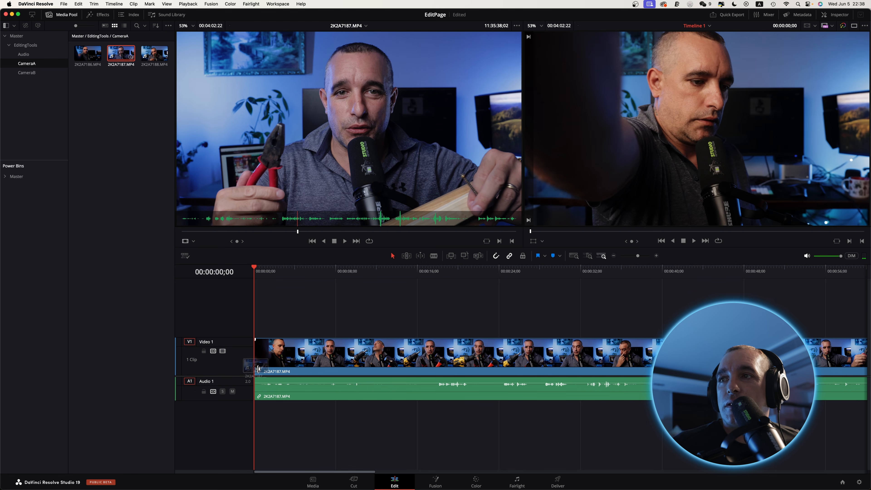
pyautogui.click(574, 255)
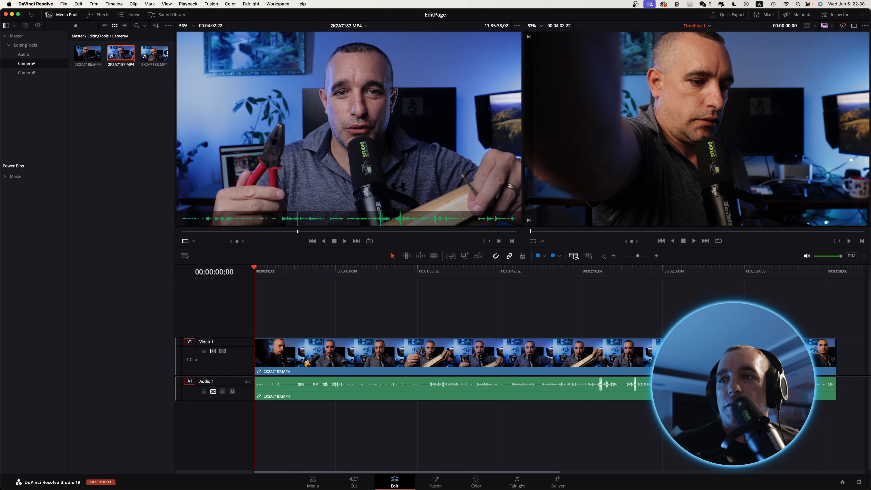
pyautogui.moveTo(425, 275); pyautogui.dragTo(428, 274)
pyautogui.click(463, 367)
pyautogui.hotkey('shift', '[')
pyautogui.click(382, 366)
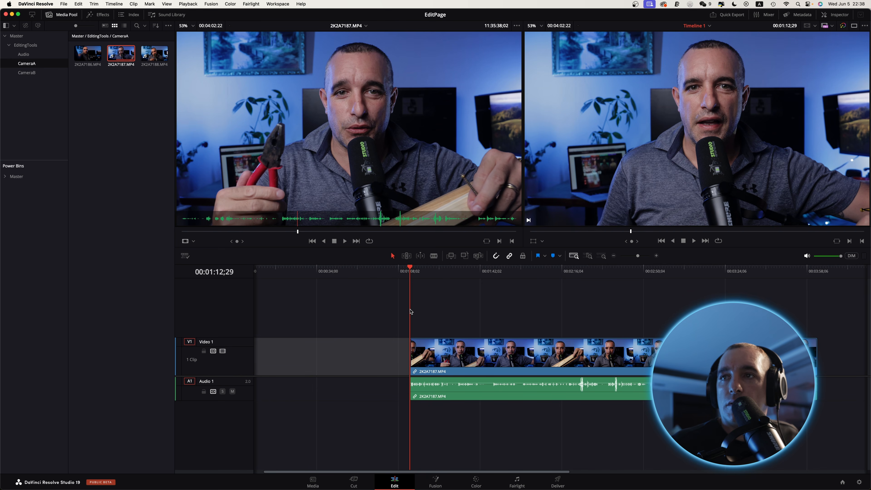
pyautogui.press('Delete')
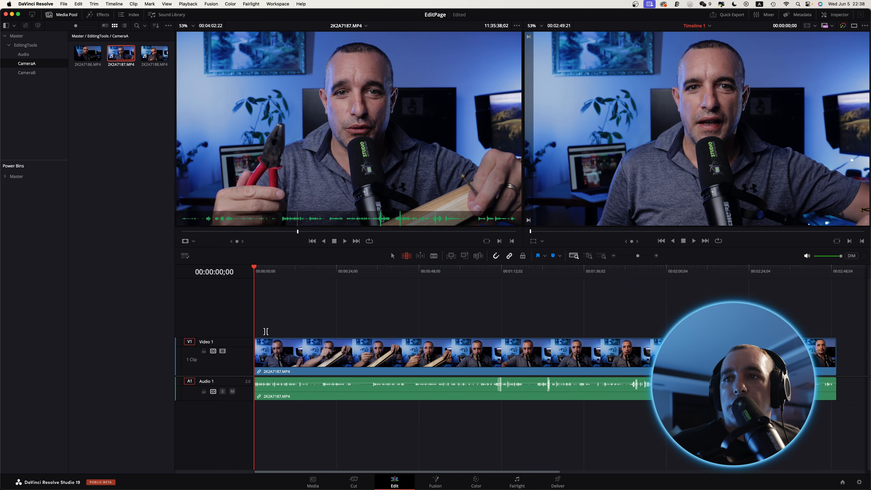
# Split the timeline clip at 00:00:30;29, and undo all the timeline edits back to the empty timeline.
pyautogui.click(363, 273)
pyautogui.moveTo(362, 273); pyautogui.dragTo(360, 275)
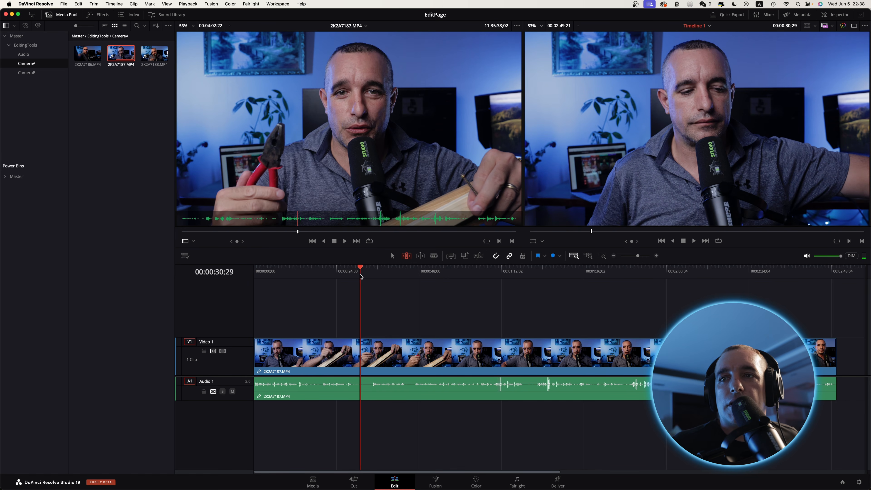
pyautogui.press('super+b')
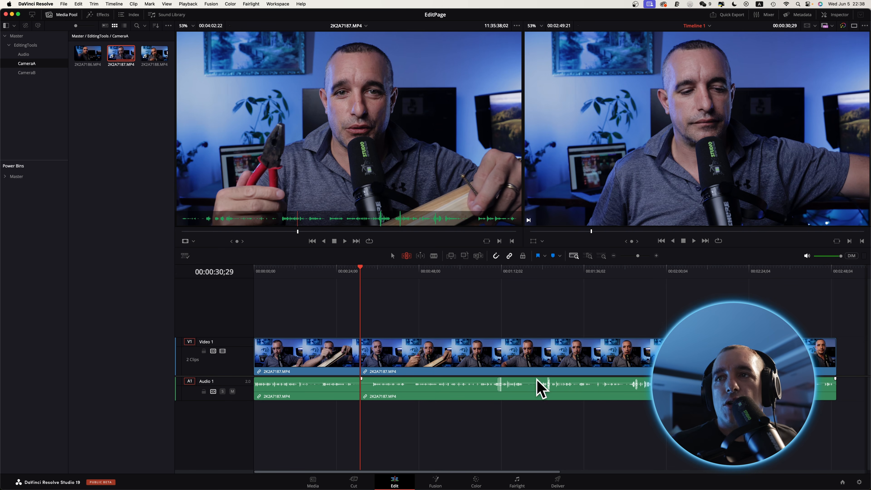
pyautogui.press('super+z')
pyautogui.press('super+z')
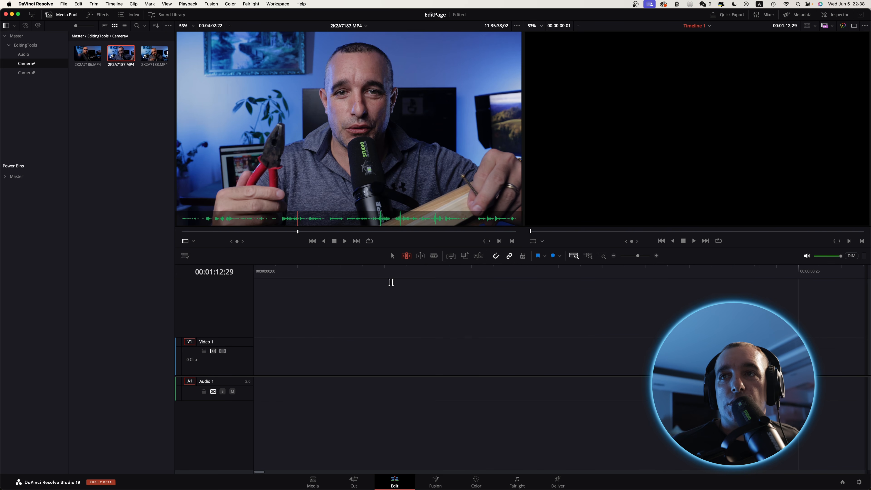
# Mark an in point at about 11:35:26:20 and an out point at about 11:35:58:15 on 2K2A7187.MP4 in the source viewer.
pyautogui.moveTo(298, 232); pyautogui.dragTo(283, 234)
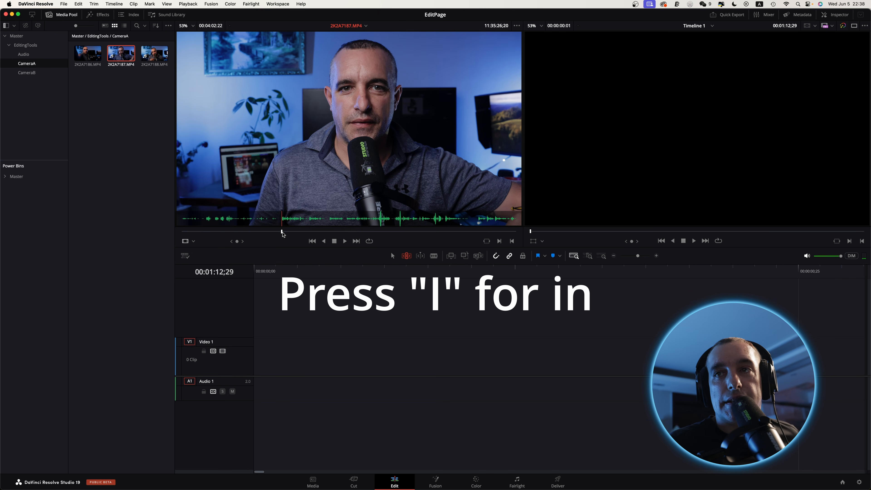
pyautogui.press('i')
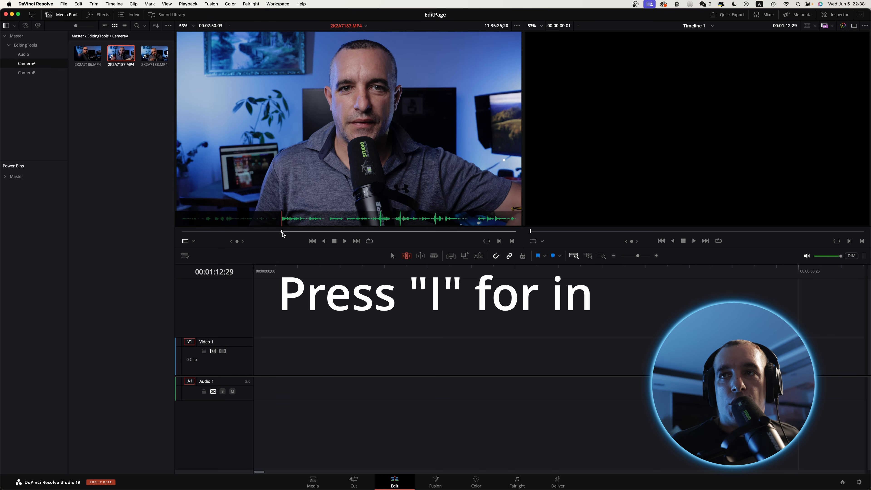
pyautogui.click(326, 233)
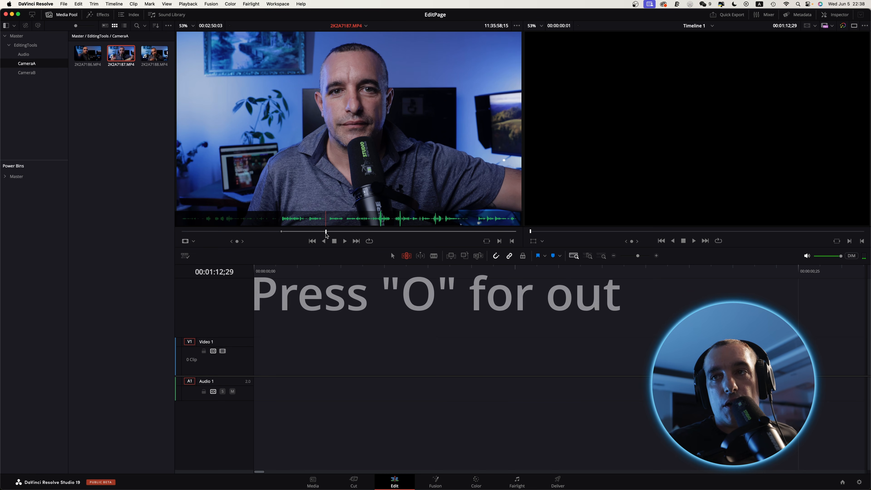
pyautogui.press('o')
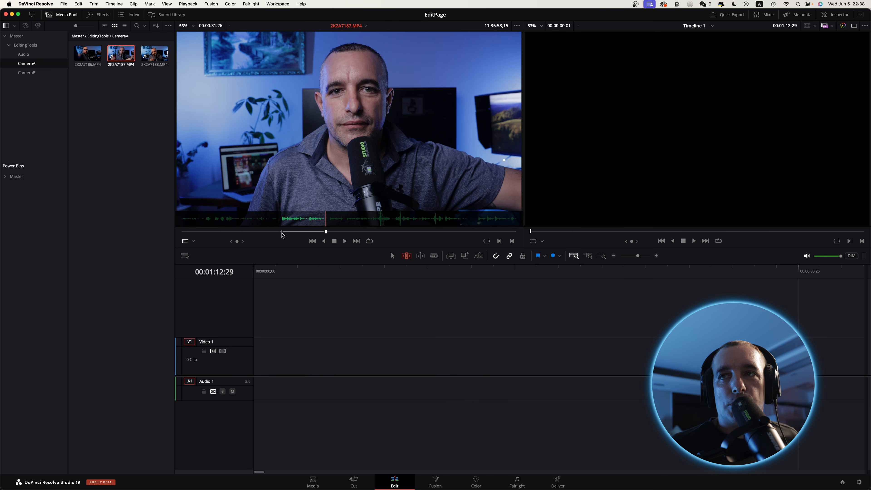
# Place the marked section of 2K2A7187.MP4 at 00:00:00;00 on the timeline with the timeline viewer's Overwrite edit.
pyautogui.moveTo(351, 172)
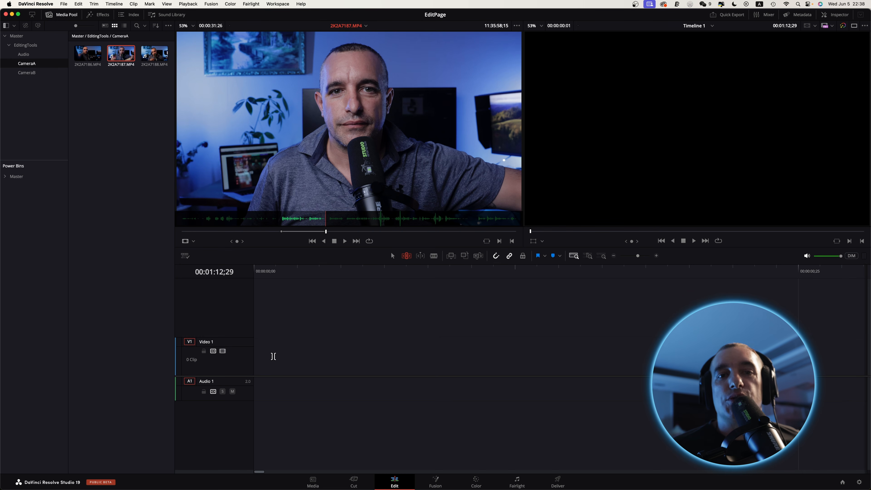
pyautogui.click(273, 271)
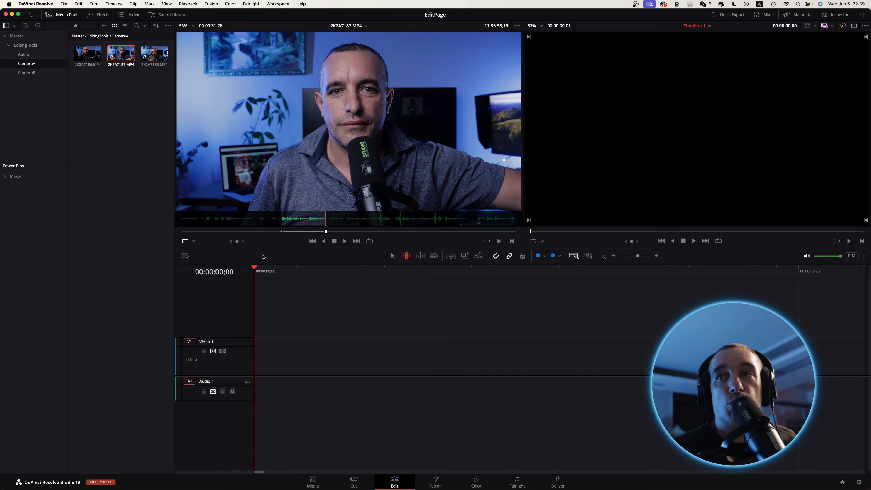
pyautogui.moveTo(403, 147)
pyautogui.click(381, 121)
pyautogui.moveTo(382, 122); pyautogui.dragTo(659, 133)
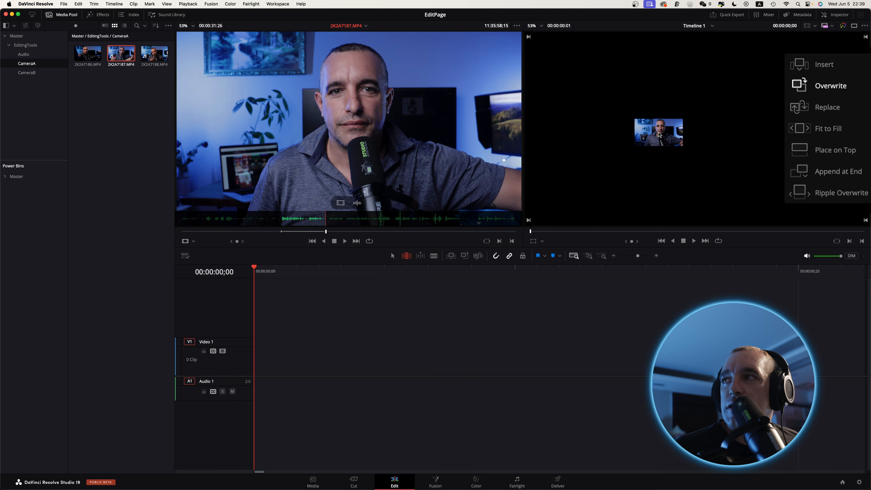
pyautogui.moveTo(659, 134); pyautogui.dragTo(809, 86)
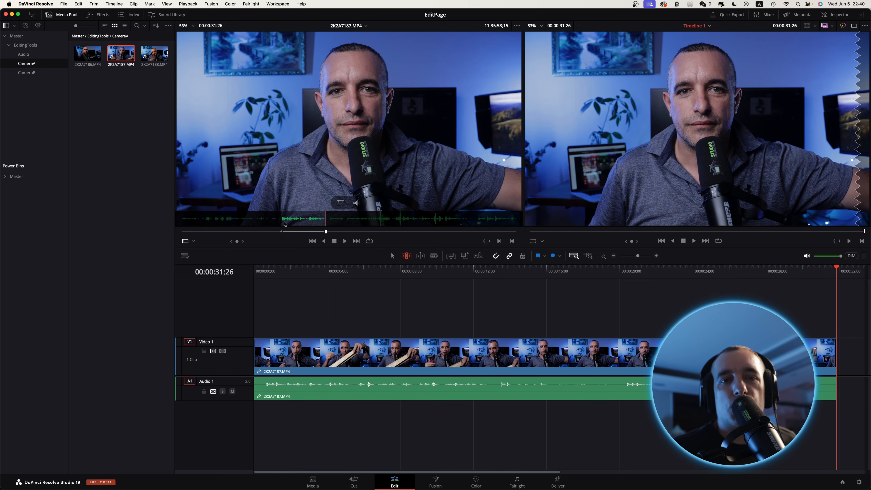
# Mark 2K2A7187.MP4 from about 11:36:01:01 to 11:36:11:11 and add that section at the timeline playhead with Overwrite Clip.
pyautogui.click(328, 232)
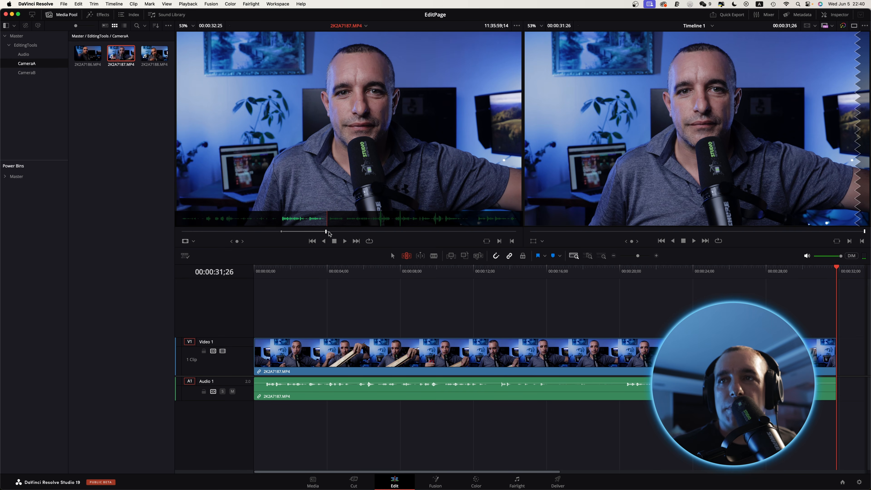
pyautogui.moveTo(329, 234); pyautogui.dragTo(329, 233)
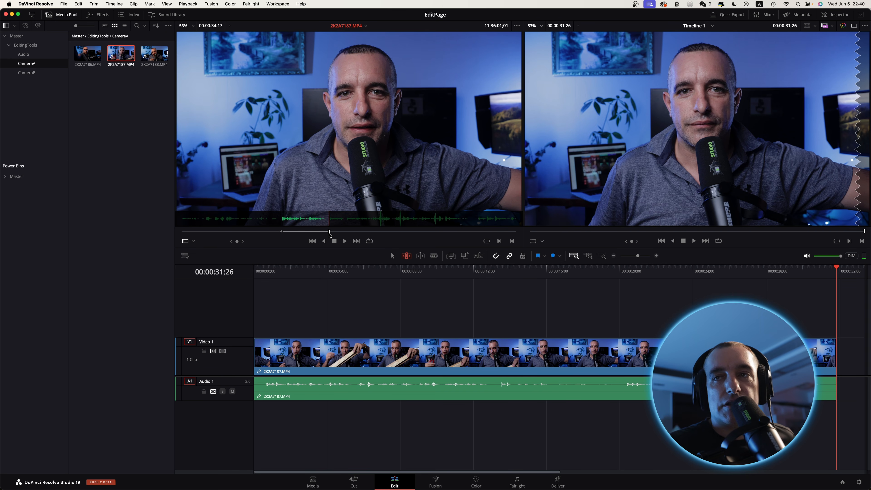
pyautogui.press('i')
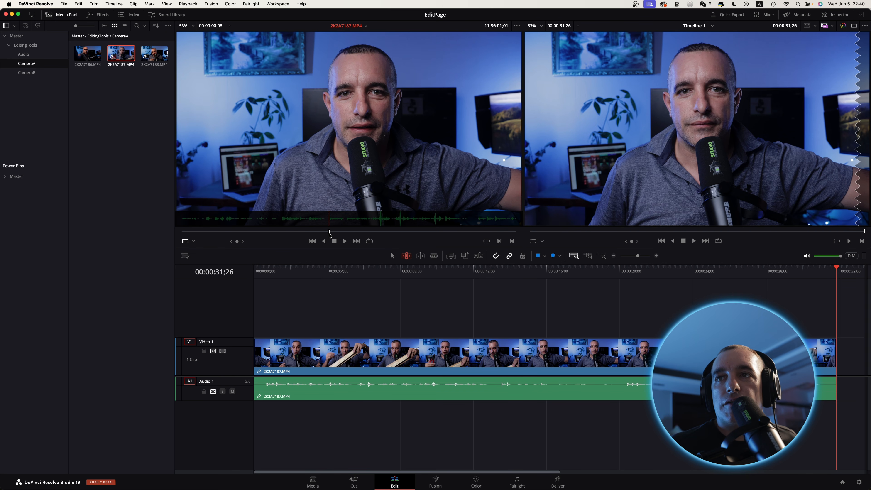
pyautogui.click(346, 233)
pyautogui.moveTo(346, 234); pyautogui.dragTo(344, 233)
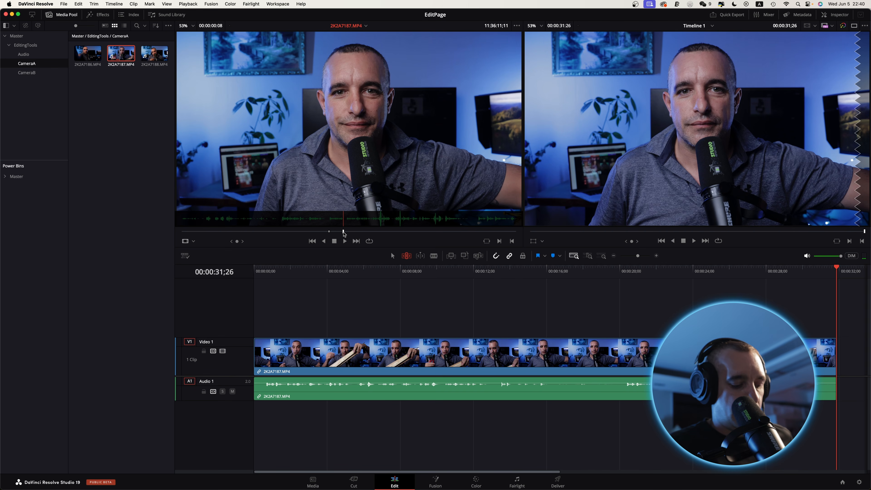
pyautogui.press('o')
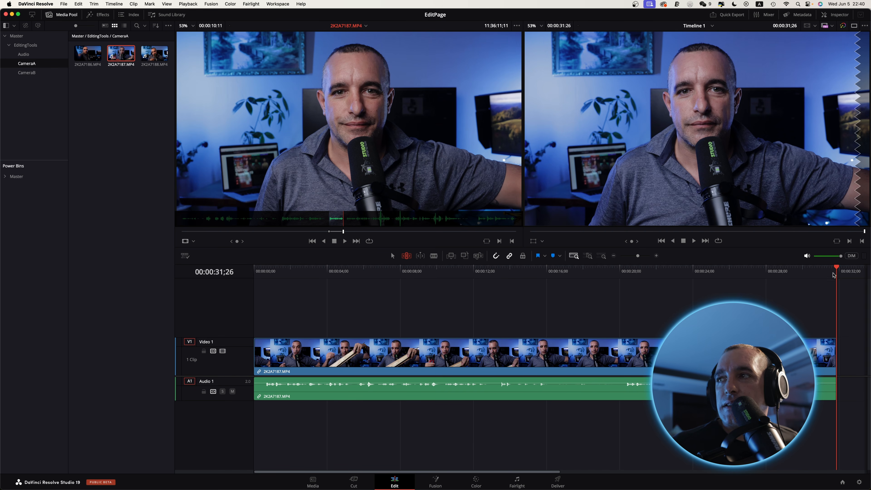
pyautogui.moveTo(358, 131); pyautogui.dragTo(416, 228)
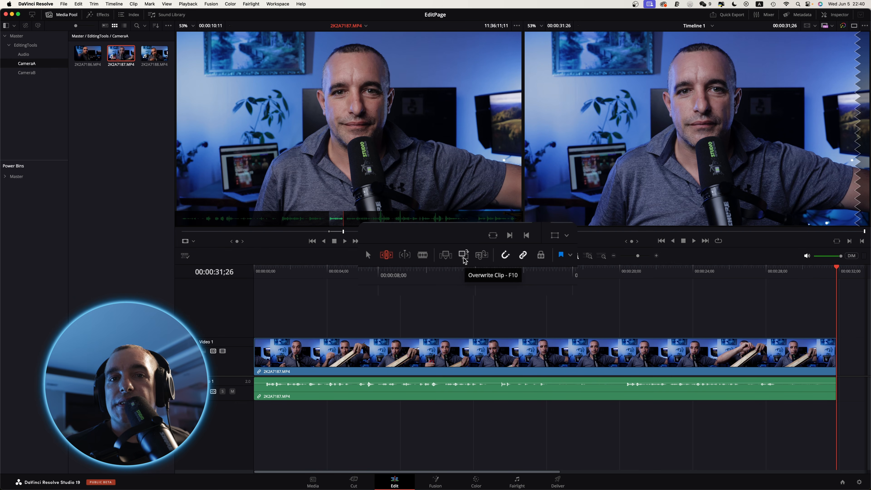
pyautogui.click(464, 256)
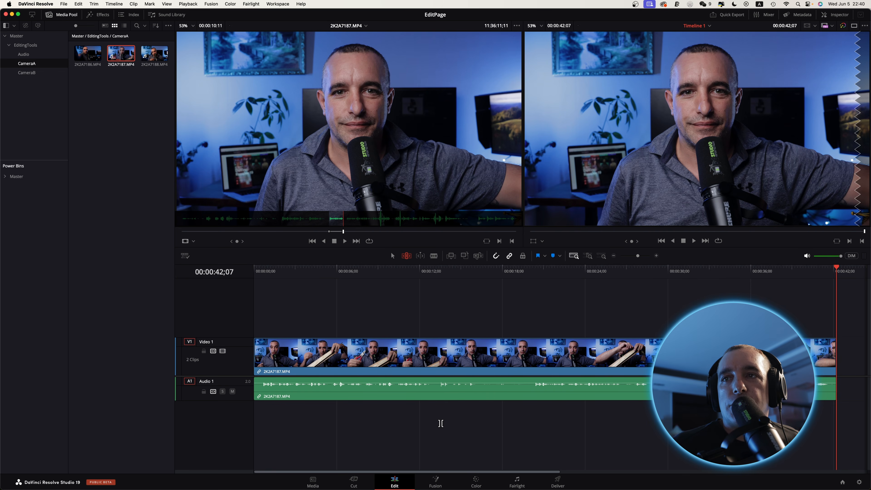
# With the timeline playhead at 00:00:05;27, mark 2K2A7187.MP4 from about 11:36:13:03 to 11:36:45:27 and add that section with Append at End.
pyautogui.click(336, 270)
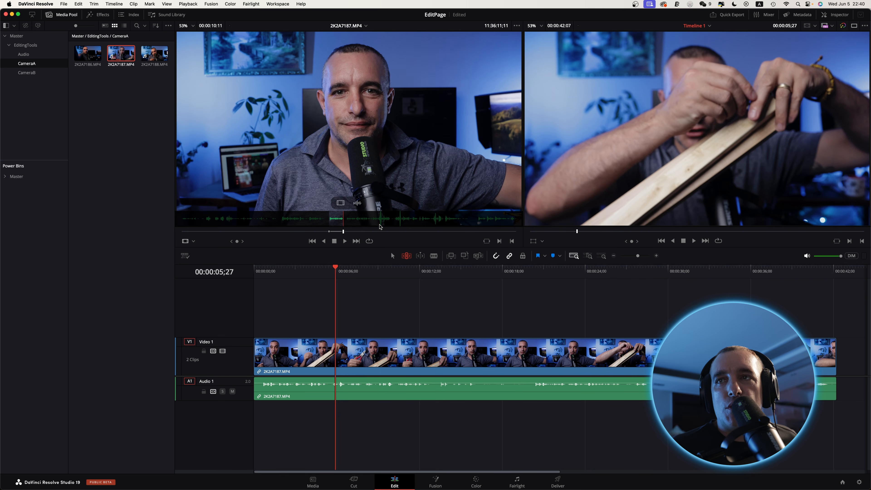
pyautogui.click(344, 215)
pyautogui.moveTo(343, 234); pyautogui.dragTo(346, 235)
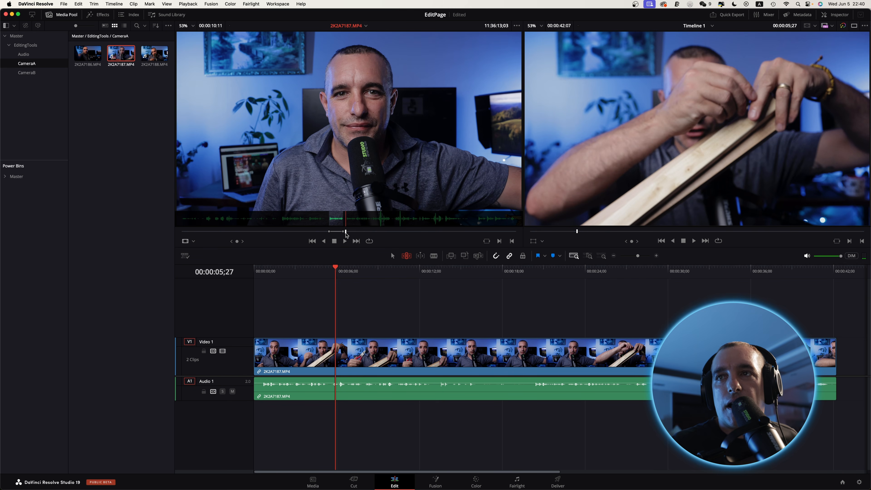
pyautogui.press('i')
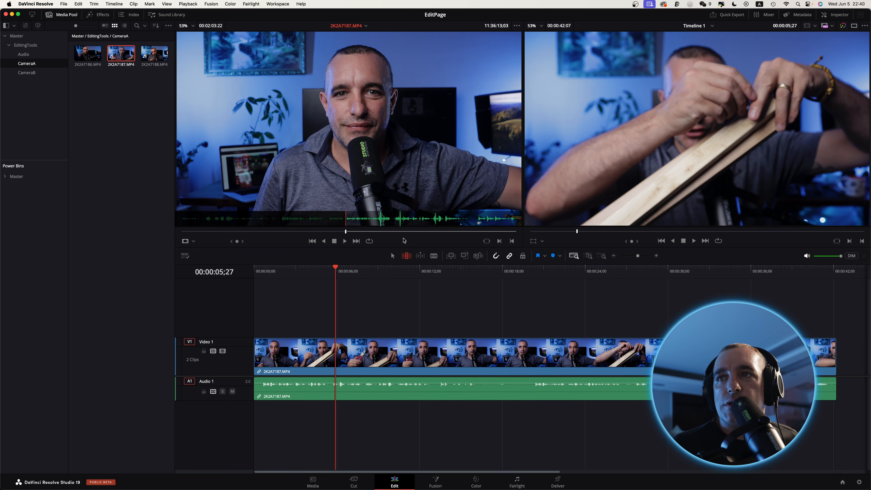
pyautogui.click(390, 232)
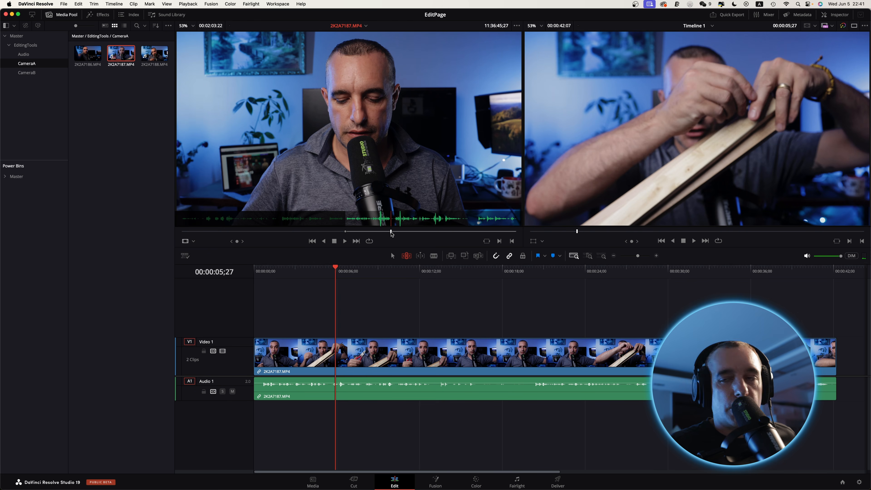
pyautogui.press('o')
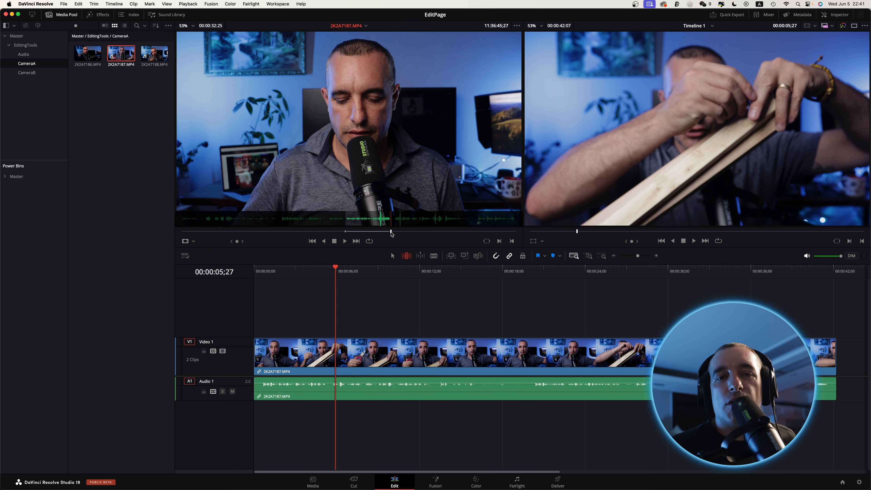
pyautogui.moveTo(355, 162)
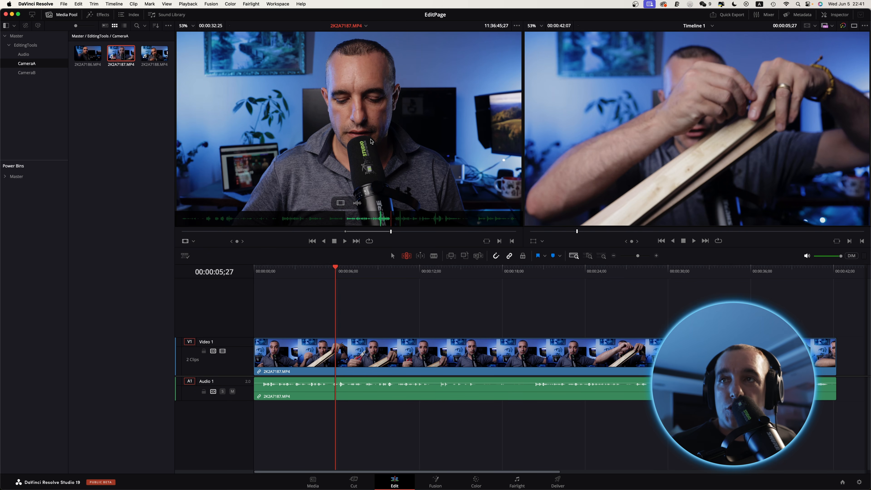
pyautogui.moveTo(341, 145); pyautogui.dragTo(831, 174)
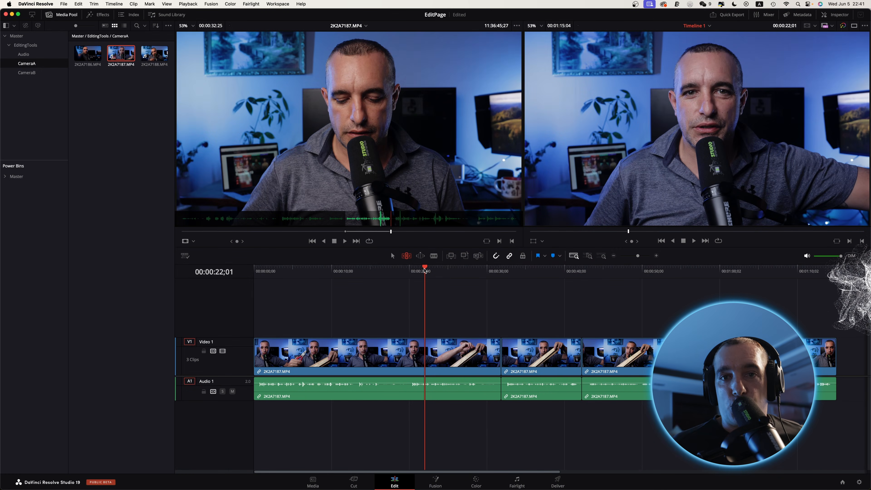
# Review the first timeline clip around 00:00:21;06 and 00:00:24;01, and return to about 00:00:08;09.
pyautogui.moveTo(424, 268); pyautogui.dragTo(417, 269)
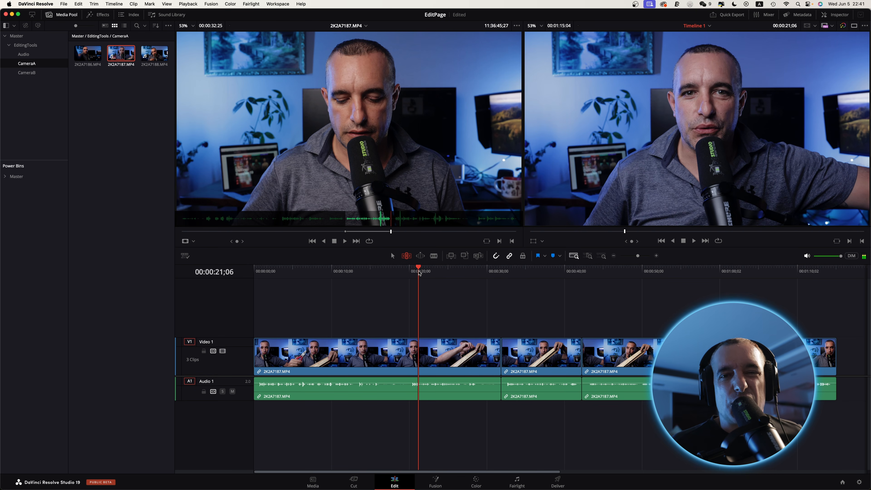
pyautogui.press('space')
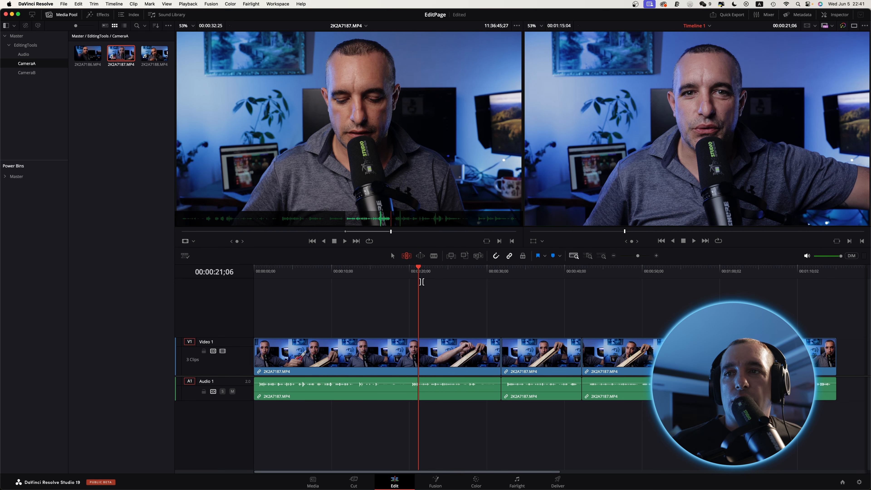
pyautogui.moveTo(419, 264); pyautogui.dragTo(433, 274)
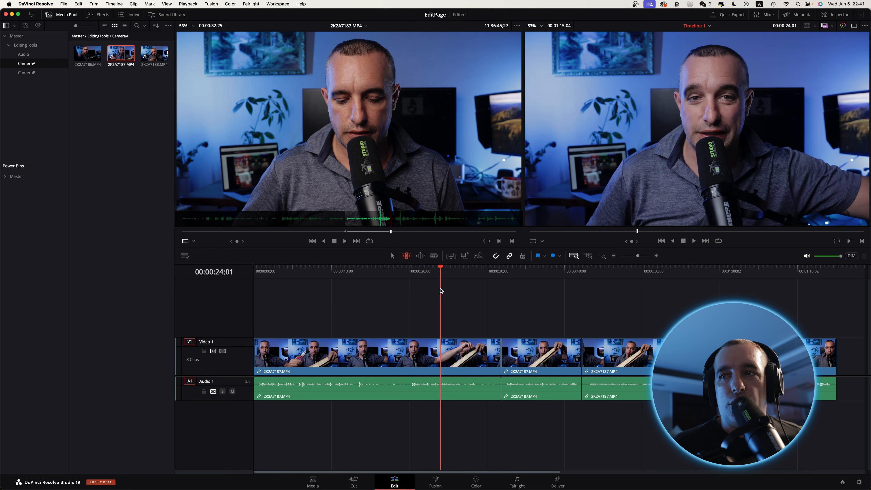
pyautogui.moveTo(371, 295); pyautogui.dragTo(386, 311)
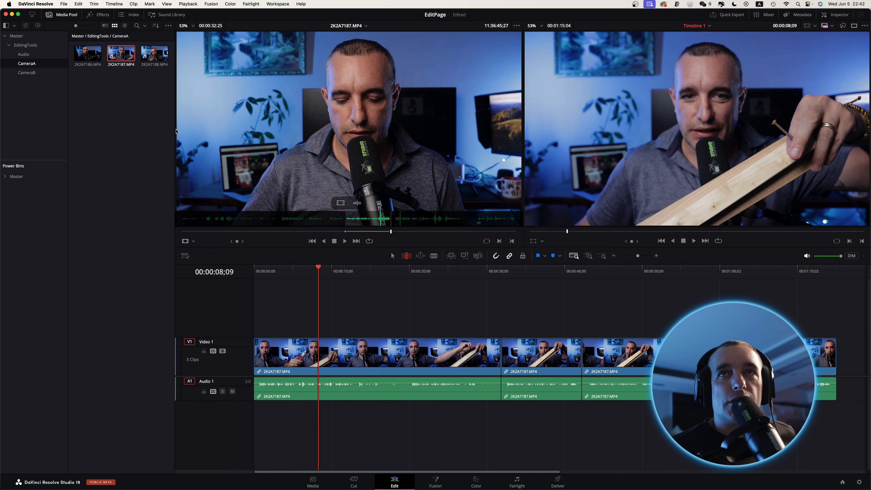
# Load CameraB.MP4 from the CameraB bin into the source viewer and move the timeline playhead to 00:00:16;06.
pyautogui.click(35, 73)
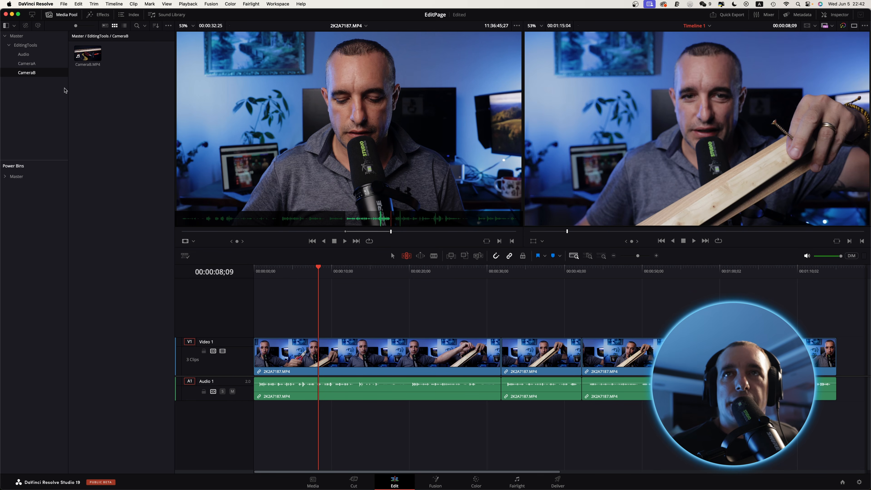
pyautogui.click(86, 56)
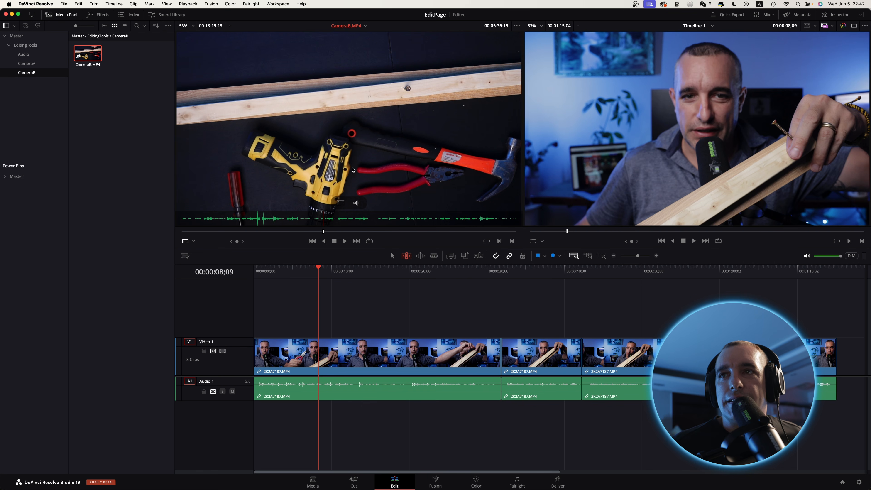
pyautogui.click(319, 270)
pyautogui.moveTo(319, 270); pyautogui.dragTo(380, 287)
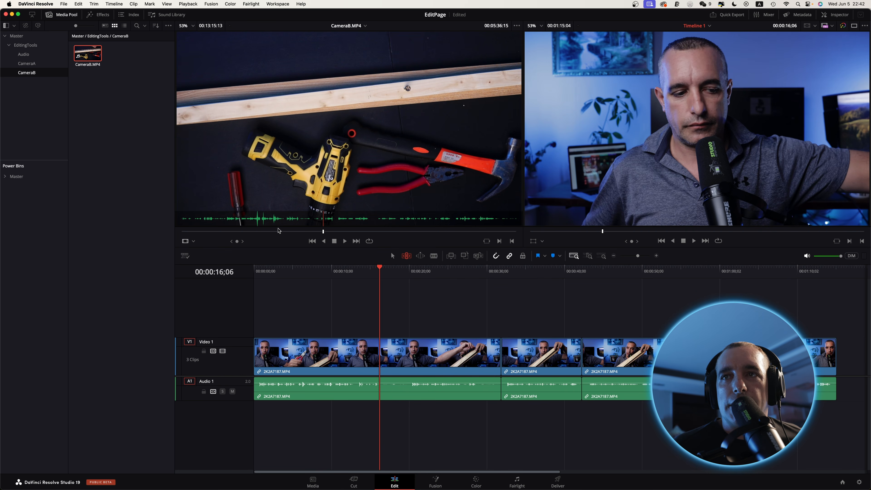
# Mark CameraB.MP4 in the source viewer from about 00:03:11:23 to 00:04:05:05.
pyautogui.click(262, 231)
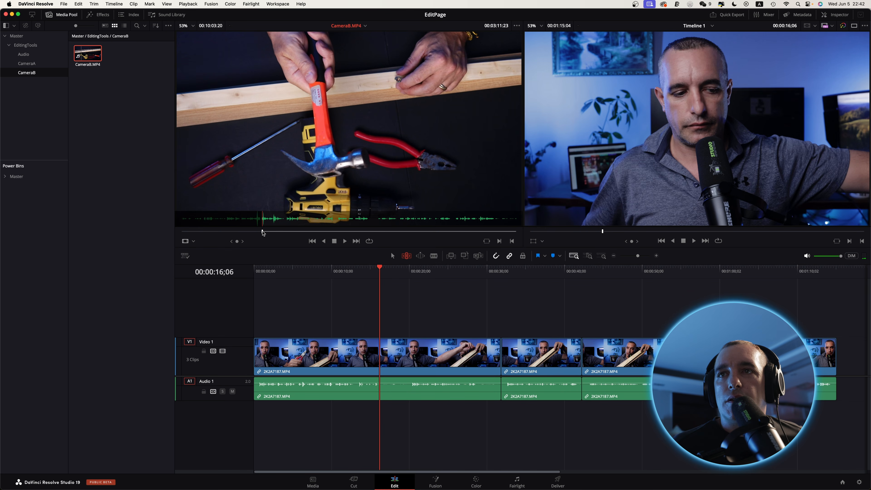
pyautogui.click(285, 232)
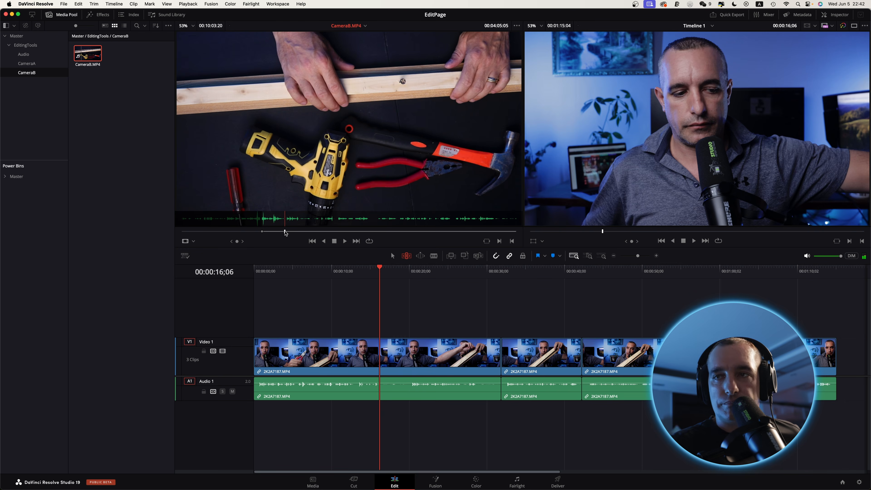
pyautogui.press('o')
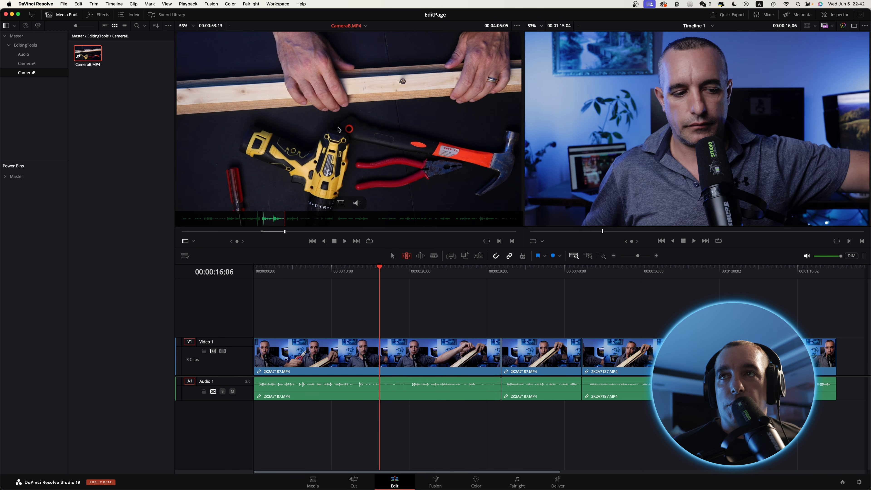
# Try adding the marked CameraB.MP4 section at 00:00:16;06 on Video 1 with Insert Clip, and undo the edit.
pyautogui.moveTo(336, 124); pyautogui.dragTo(469, 92)
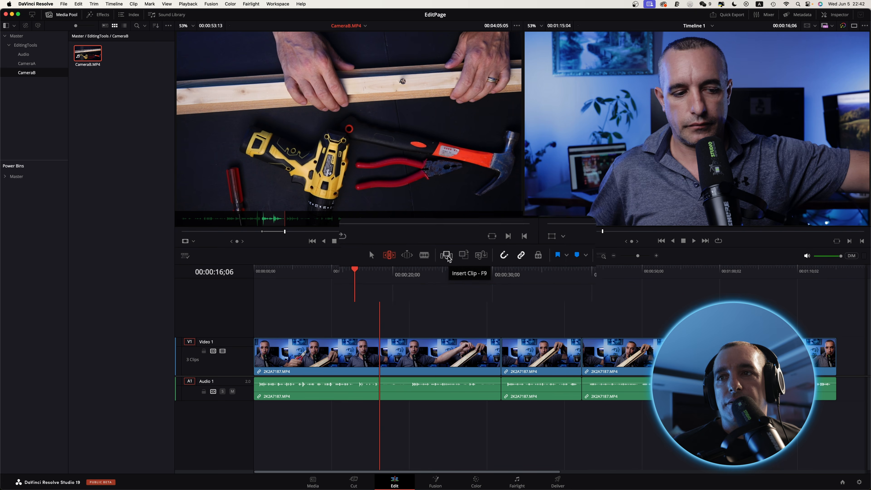
pyautogui.click(450, 256)
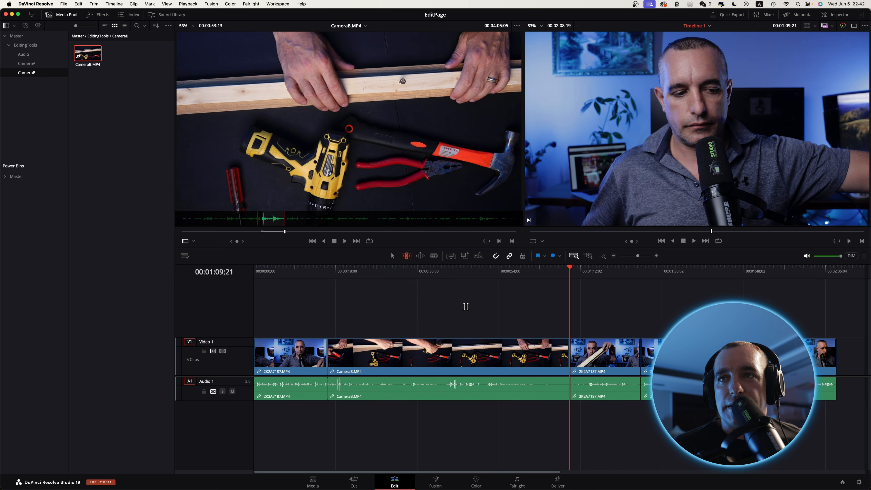
pyautogui.press('super+z')
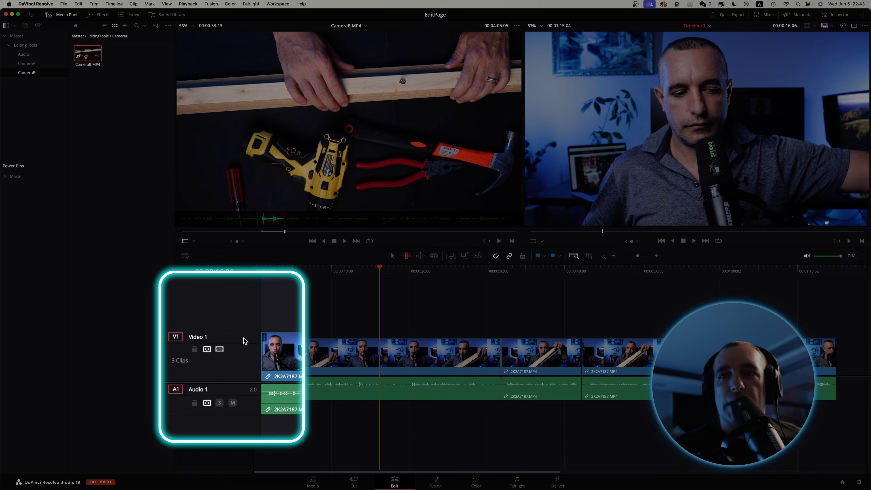
# Add a second video track, move the playhead to 00:00:15;24, and make Video 2 the destination for source video.
pyautogui.rightClick(241, 347)
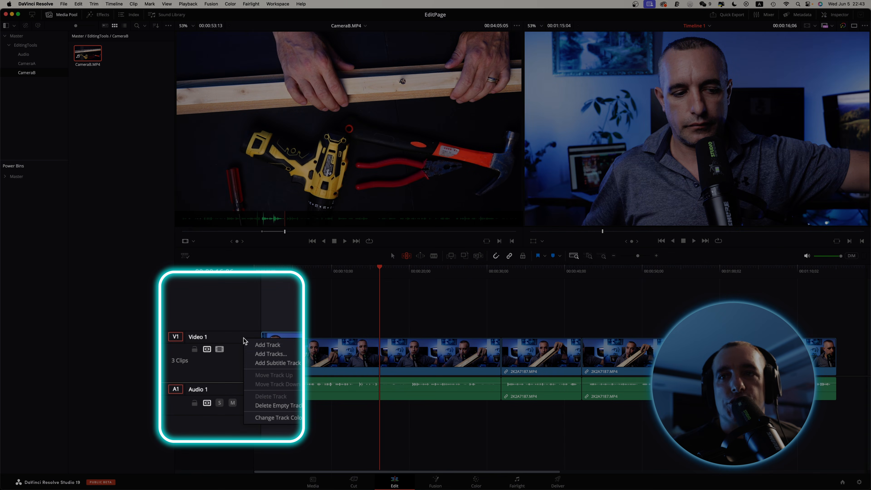
pyautogui.click(275, 347)
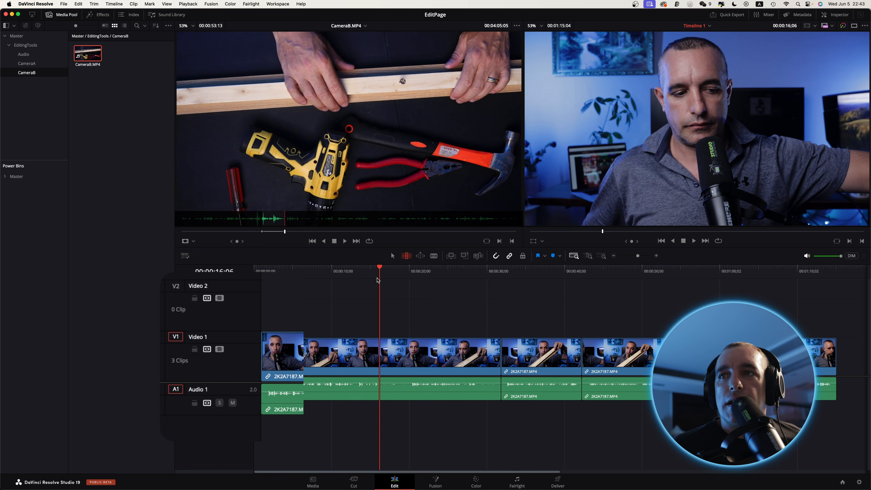
pyautogui.moveTo(381, 270); pyautogui.dragTo(377, 271)
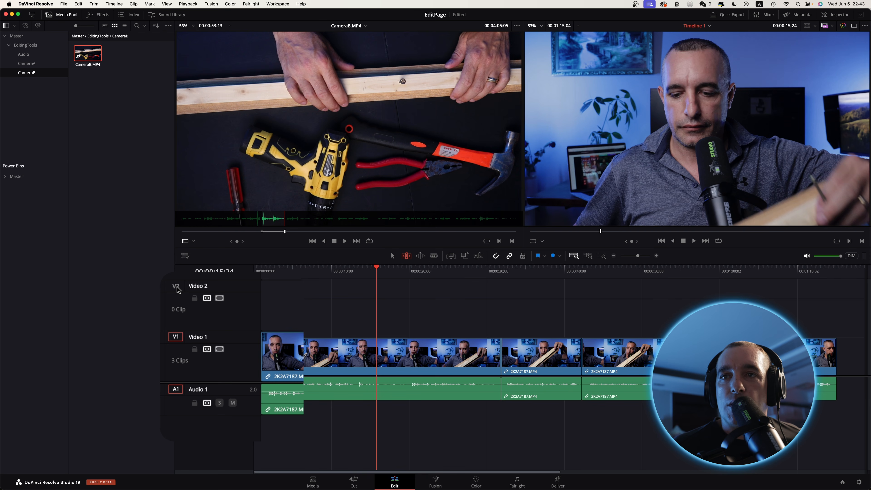
pyautogui.click(176, 286)
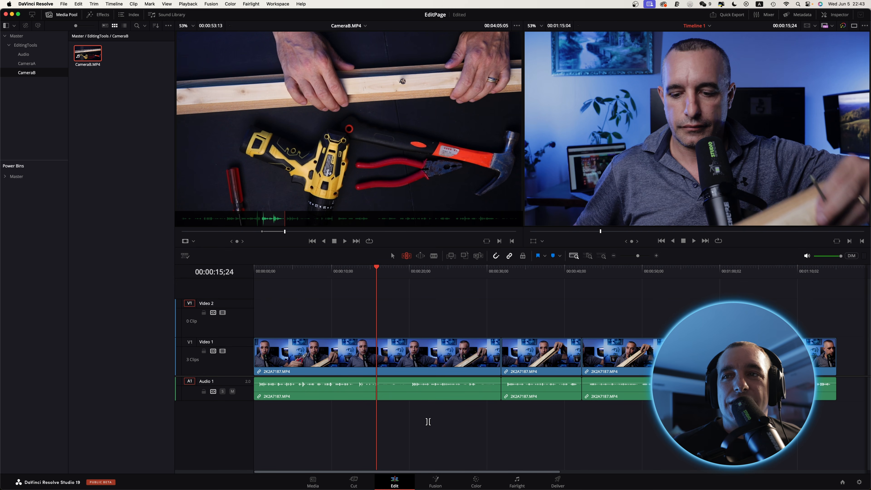
# Try inserting the marked CameraB.MP4 section onto Video 2 at 00:00:15;24 with Insert Clip, and undo the edit.
pyautogui.moveTo(304, 117)
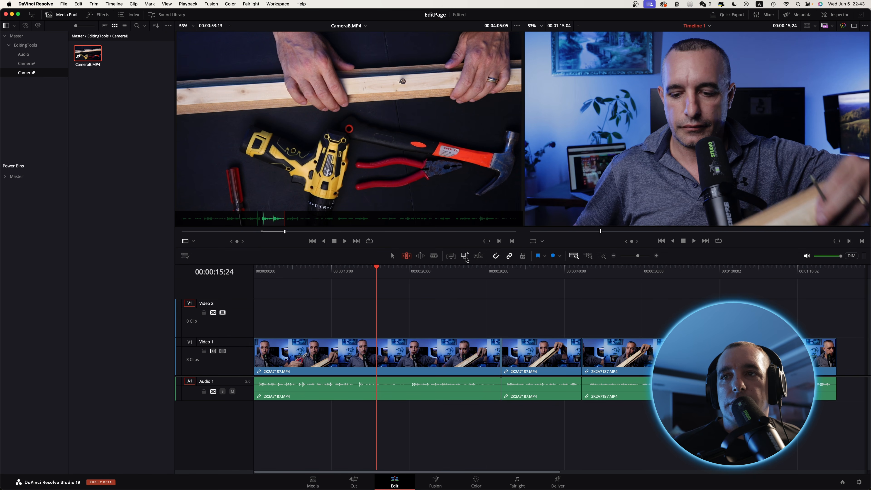
pyautogui.click(454, 257)
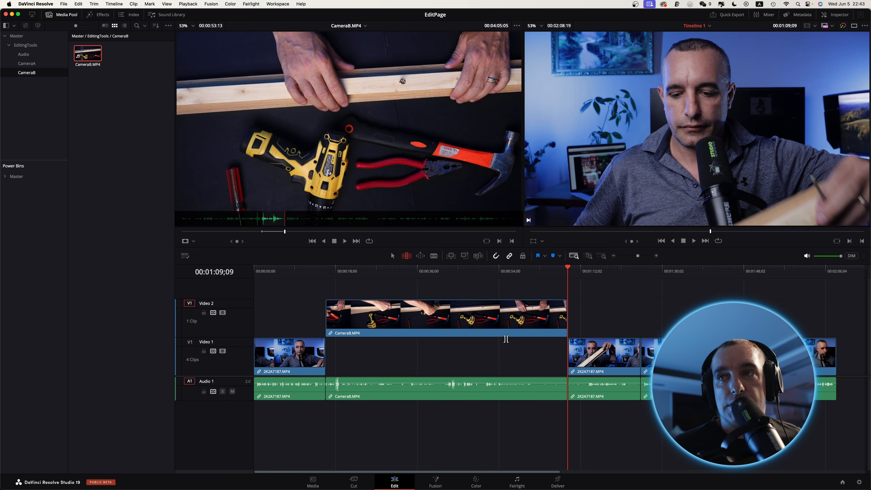
pyautogui.press('super+z')
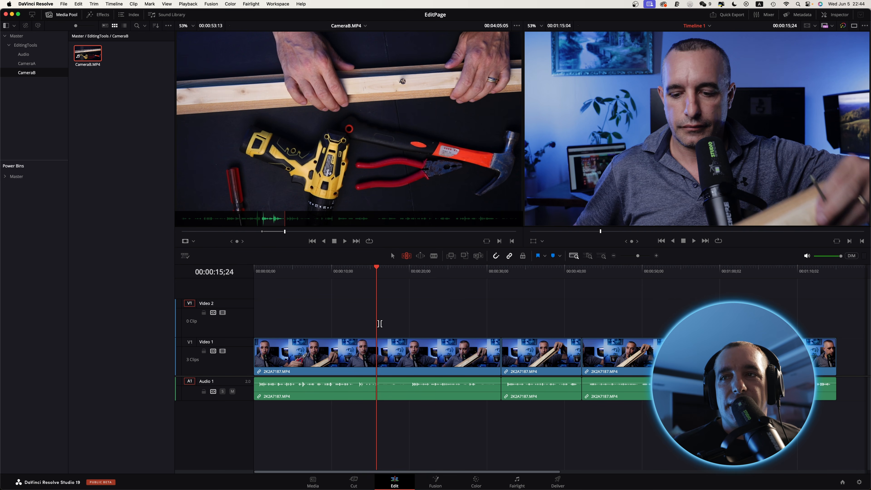
# Add the marked section to Video 2 at 00:00:15;24 with Overwrite Clip, and select that clip with the playhead at 00:00:17;26.
pyautogui.click(464, 256)
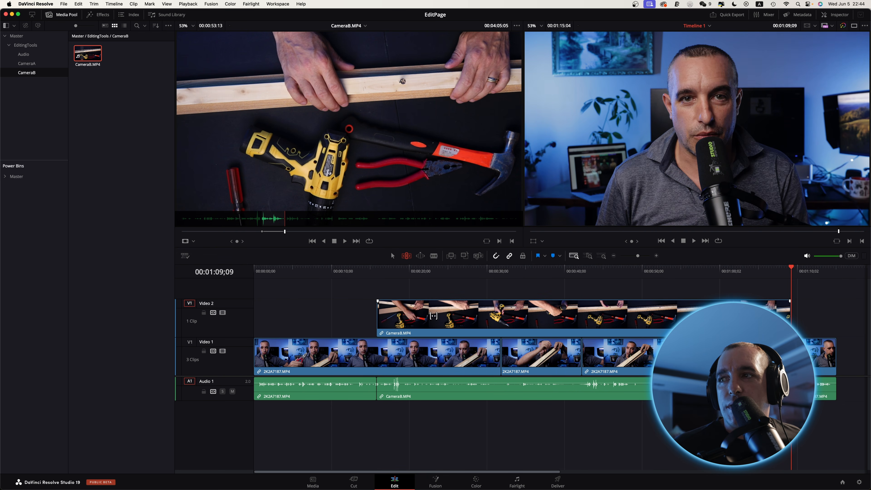
pyautogui.hscroll(3, 647, 314)
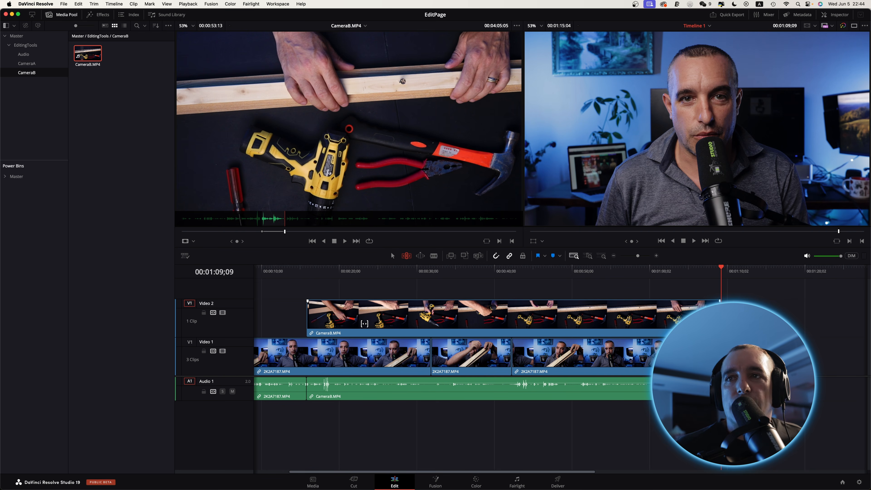
pyautogui.moveTo(306, 281); pyautogui.dragTo(323, 292)
pyautogui.click(355, 321)
# Mark a different section of CameraB.MP4 from about 00:06:10:18 to 00:07:25:01.
pyautogui.click(339, 232)
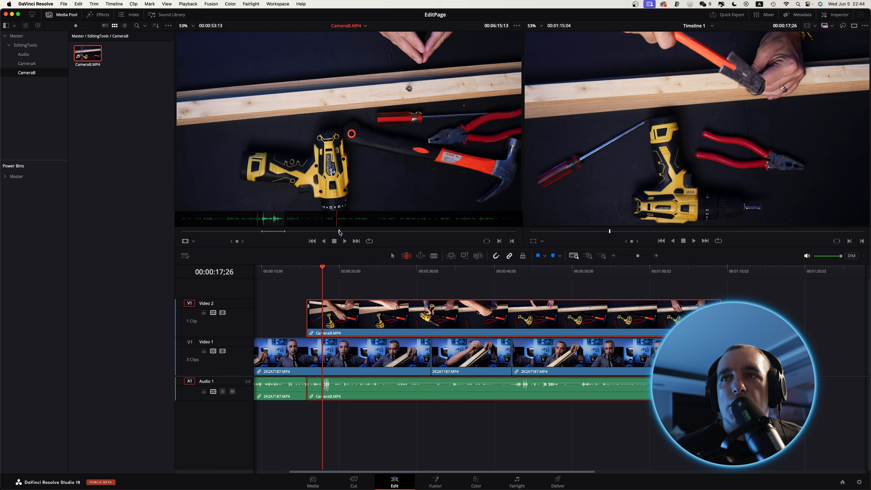
pyautogui.moveTo(339, 232); pyautogui.dragTo(337, 233)
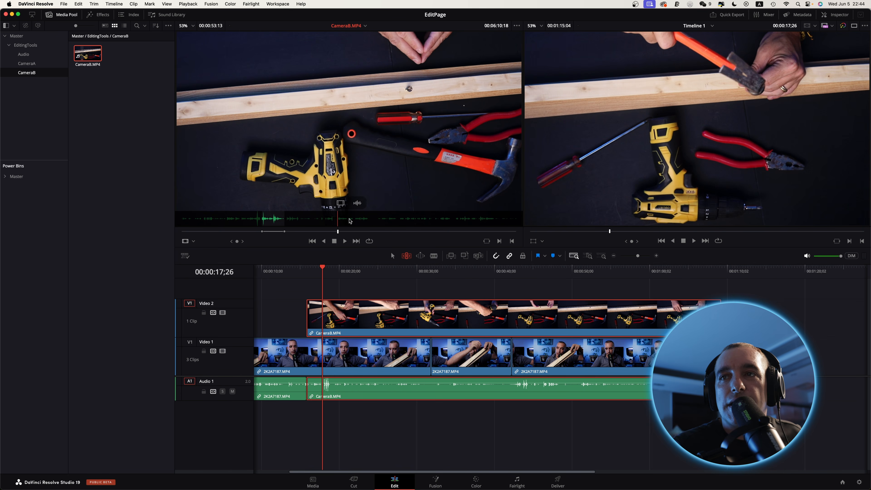
pyautogui.press('i')
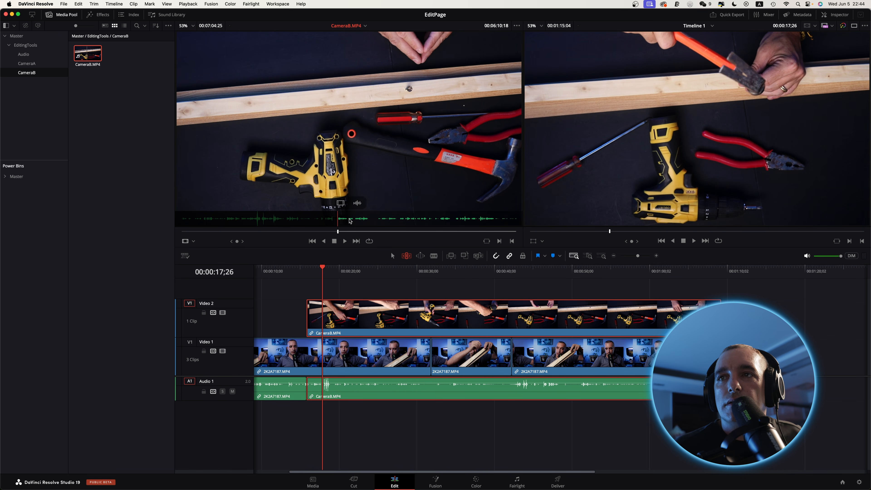
pyautogui.click(369, 232)
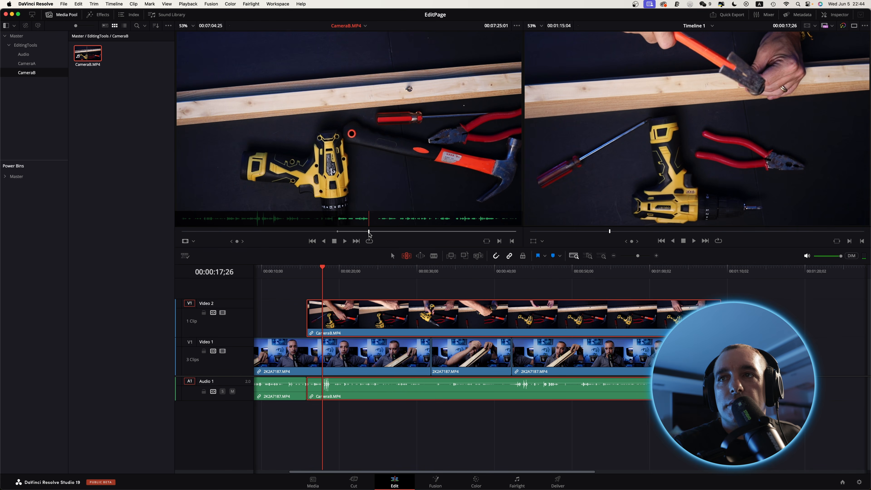
pyautogui.press('o')
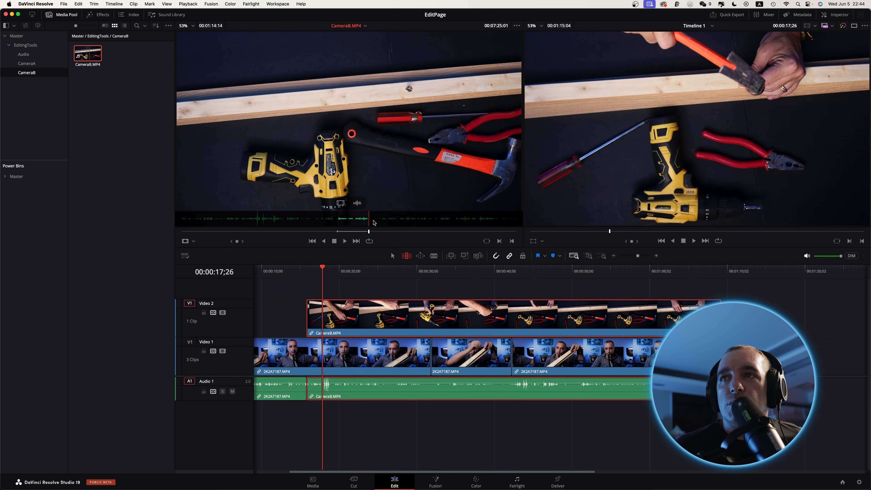
# Try Replace Clip on the Video 2 clip with the newly marked section, return to 00:00:15;24, and undo back to an empty Video 2.
pyautogui.moveTo(396, 145); pyautogui.dragTo(808, 110)
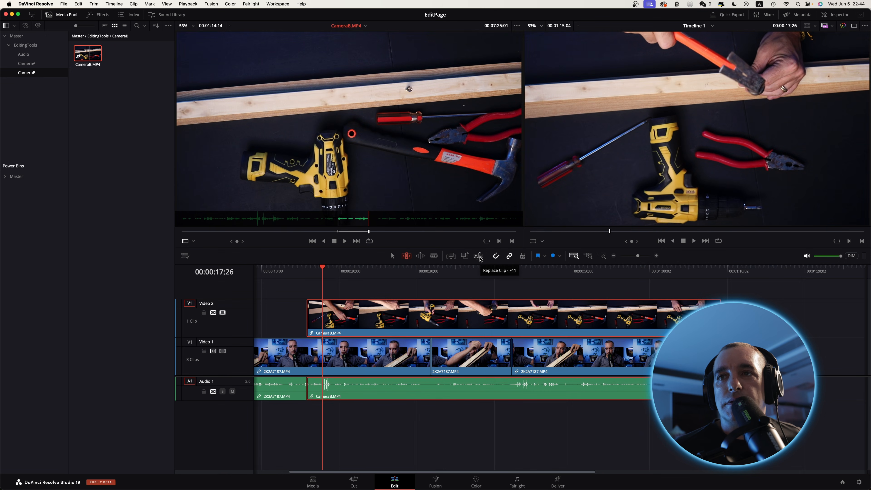
pyautogui.click(479, 256)
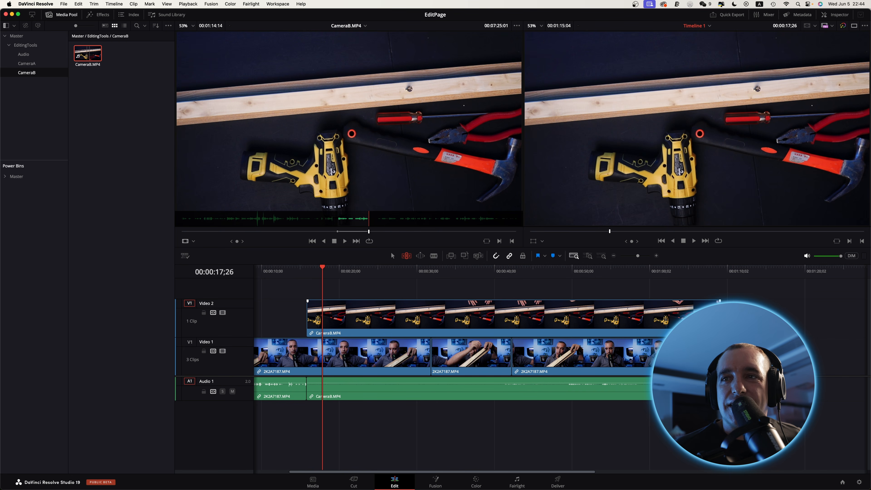
pyautogui.click(307, 269)
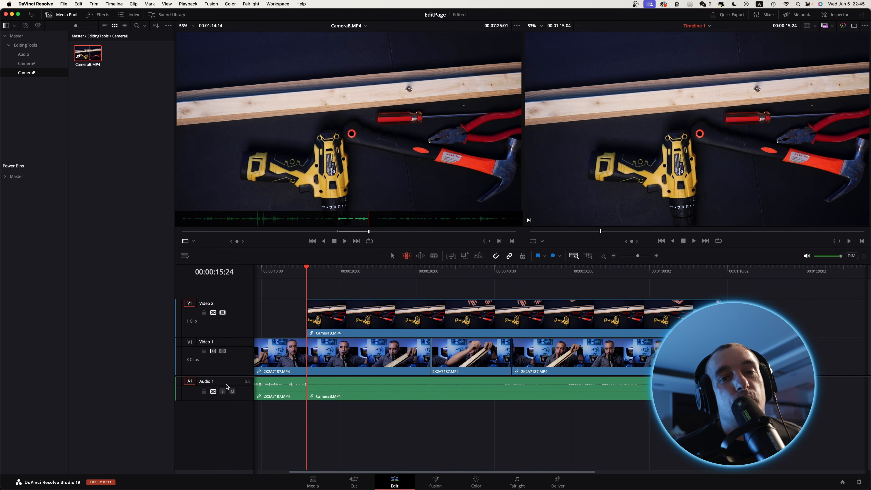
pyautogui.press('super+z')
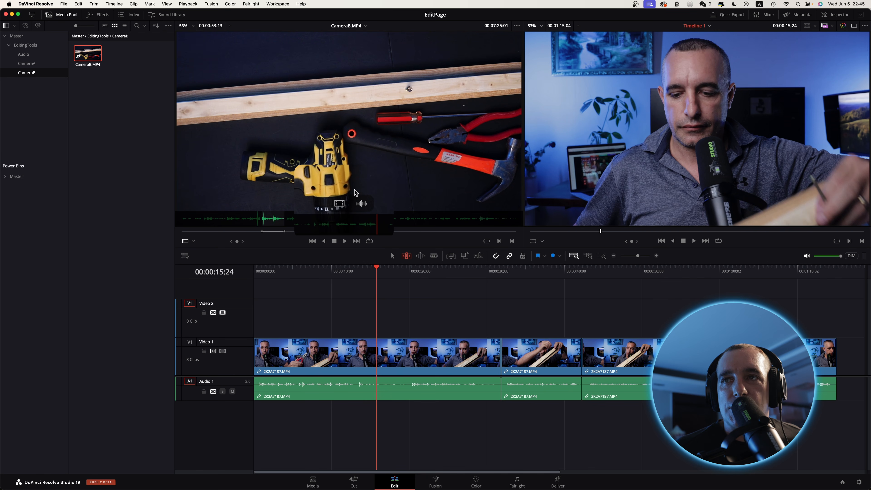
# Try placing only the video of the marked CameraB.MP4 section on Video 2 with Overwrite, and delete that clip.
pyautogui.moveTo(341, 207); pyautogui.dragTo(626, 162)
pyautogui.moveTo(626, 161); pyautogui.dragTo(826, 93)
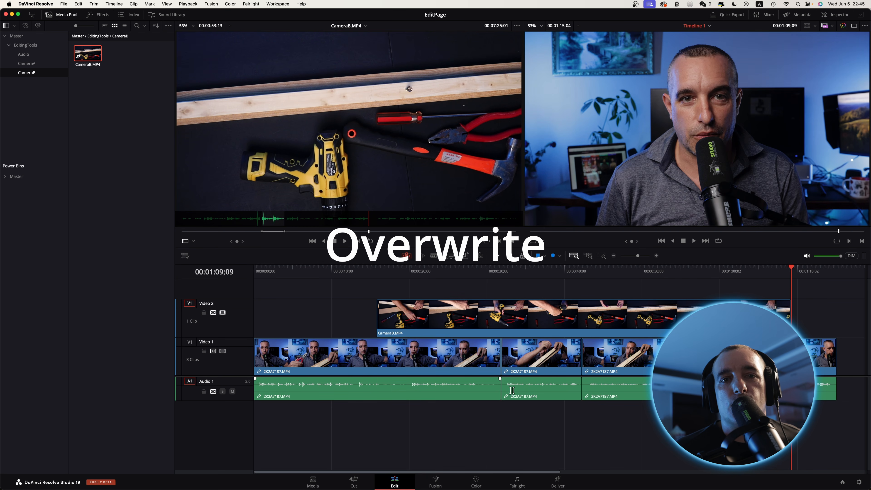
pyautogui.moveTo(354, 208)
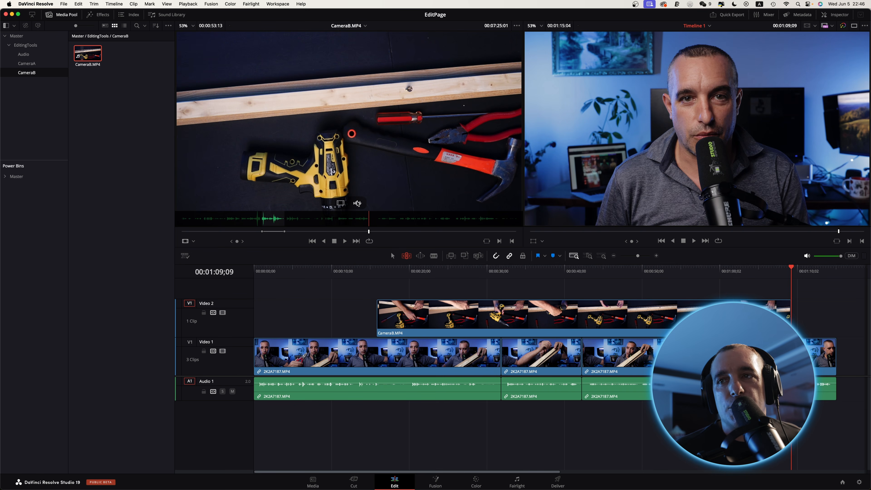
pyautogui.click(455, 313)
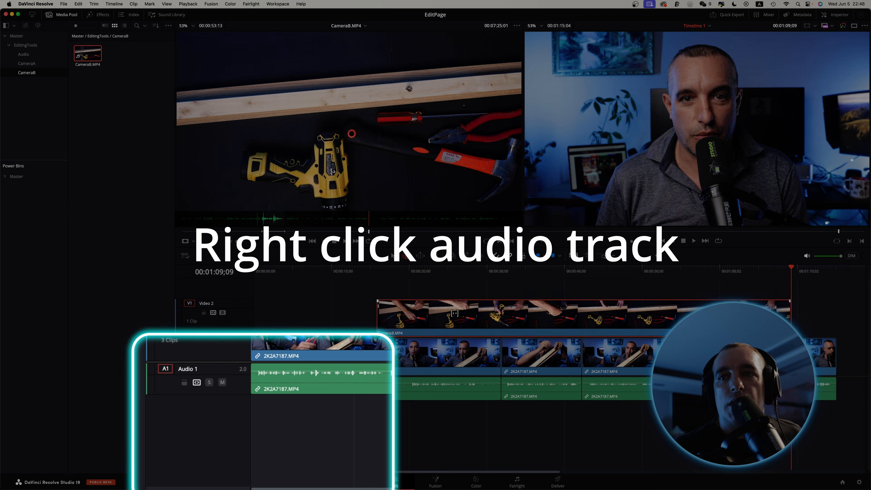
pyautogui.press('BackSpace')
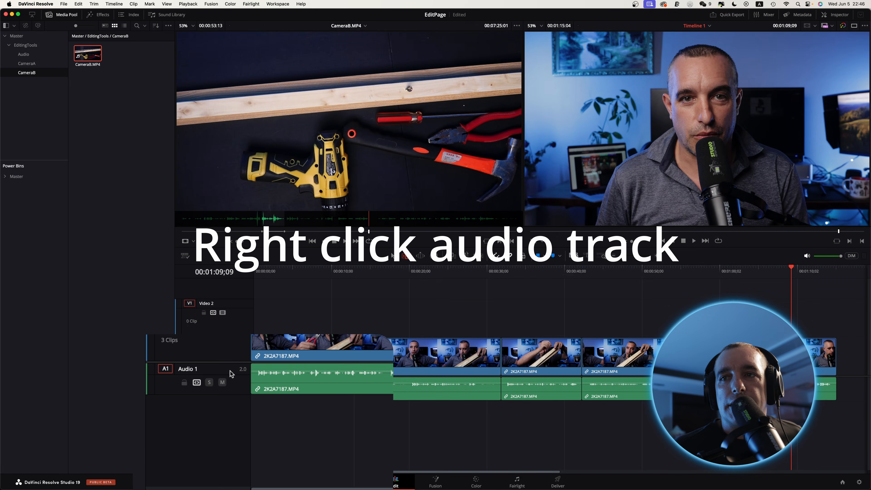
# Add a second, stereo audio track to the timeline below Audio 1.
pyautogui.rightClick(234, 372)
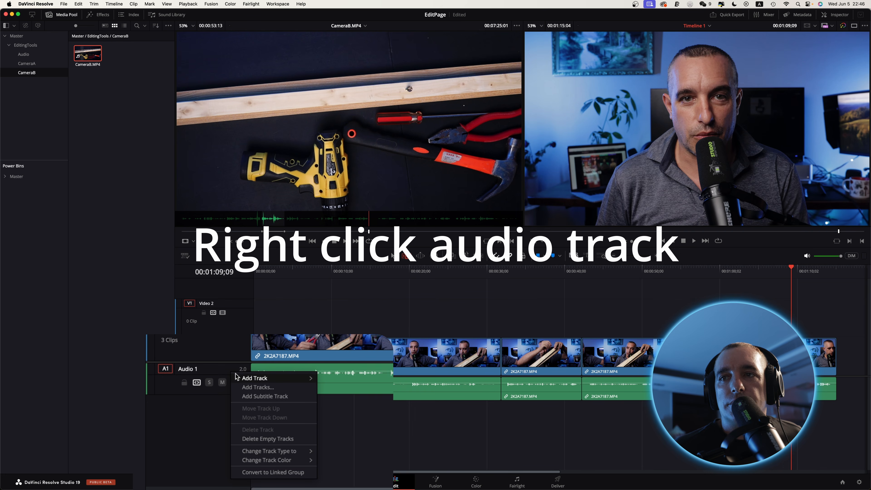
pyautogui.moveTo(240, 378)
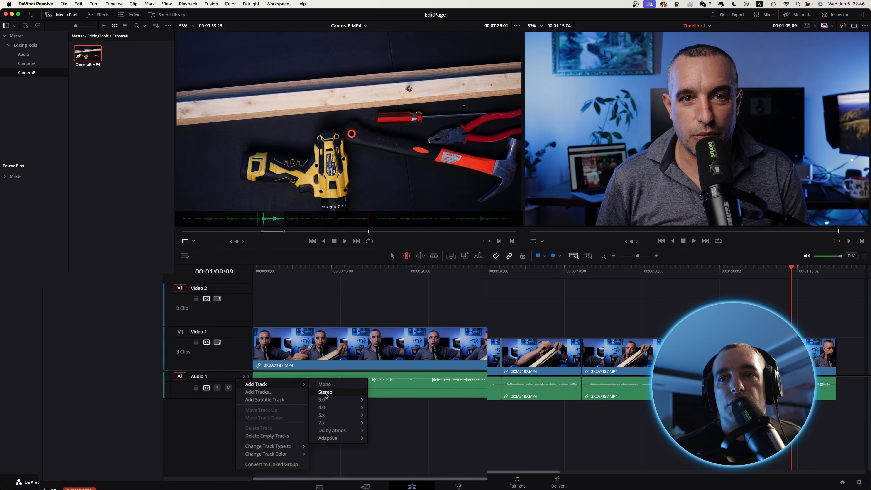
pyautogui.click(336, 388)
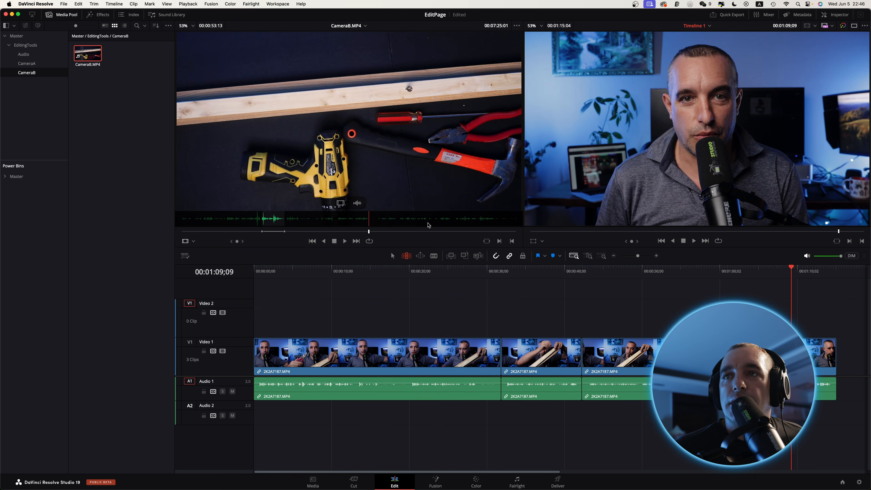
# Place only the audio of the marked CameraB.MP4 section on Audio 1 at 00:00:16;07 with Overwrite.
pyautogui.click(375, 291)
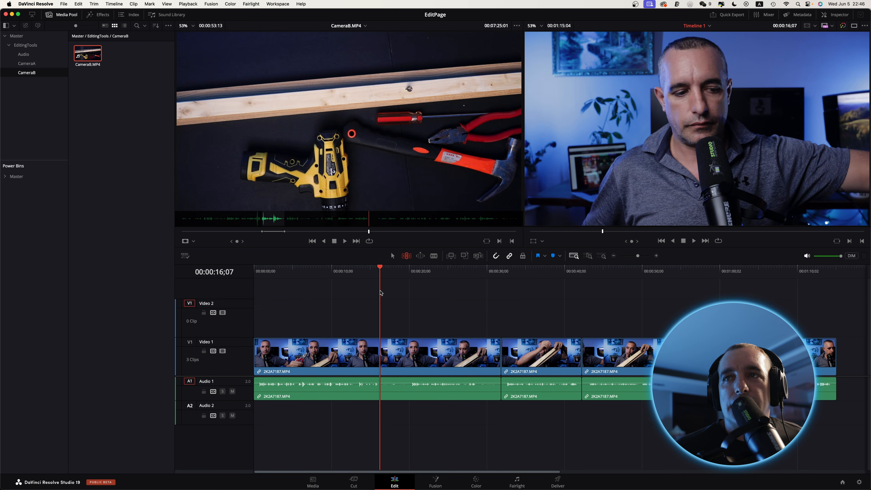
pyautogui.moveTo(367, 192)
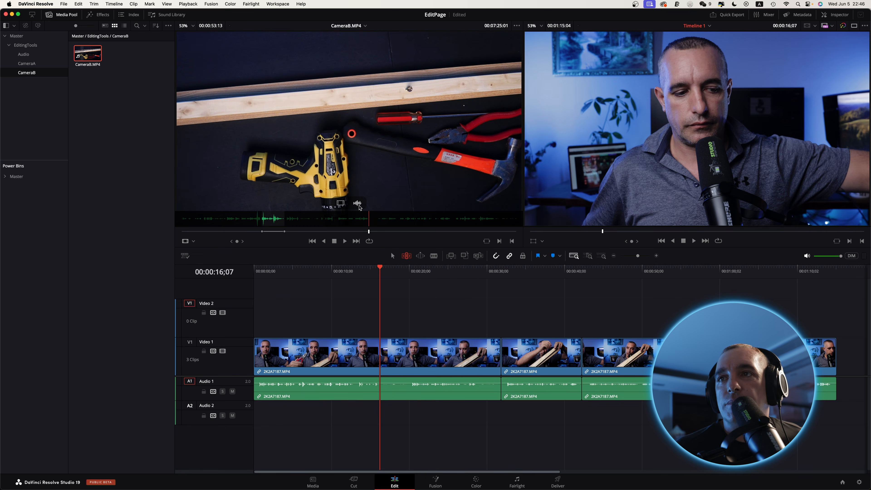
pyautogui.moveTo(358, 206); pyautogui.dragTo(827, 91)
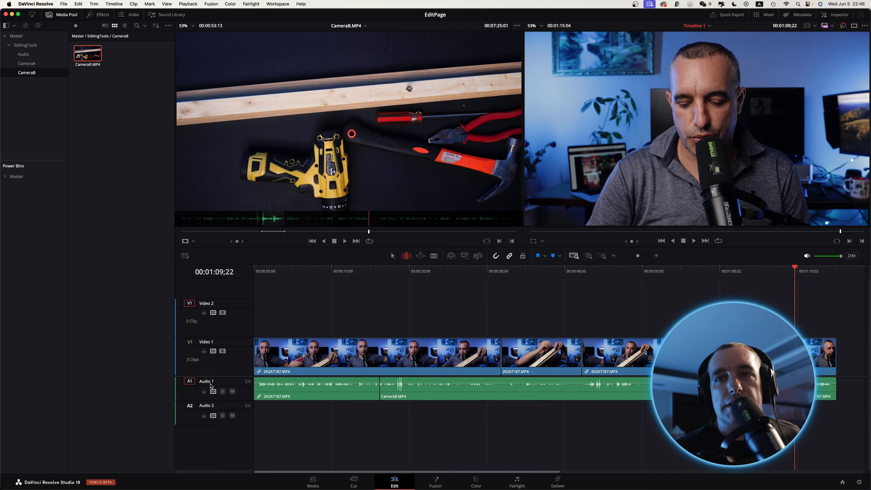
# Undo the Audio 1 placement, try an audio-only Overwrite of the marked CameraB.MP4 section on Audio 2 at 00:00:16;07, and undo that too.
pyautogui.press('super+z')
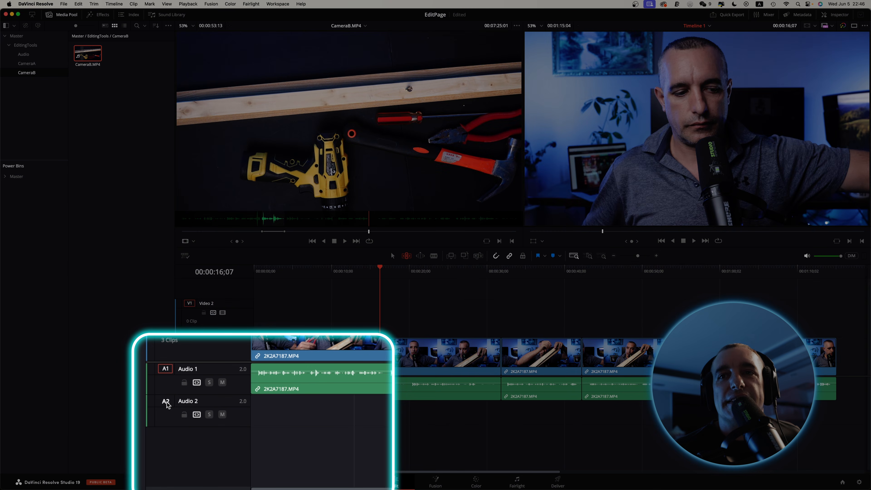
pyautogui.click(166, 401)
pyautogui.moveTo(353, 206)
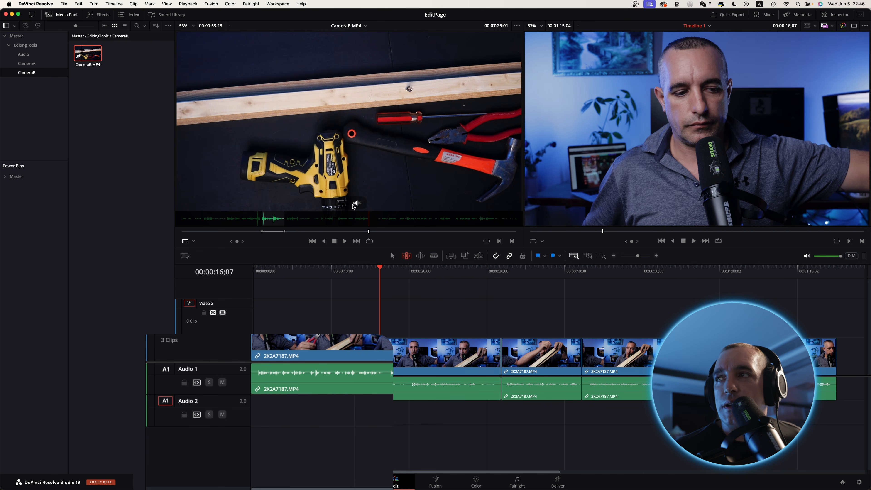
pyautogui.moveTo(357, 205); pyautogui.dragTo(835, 92)
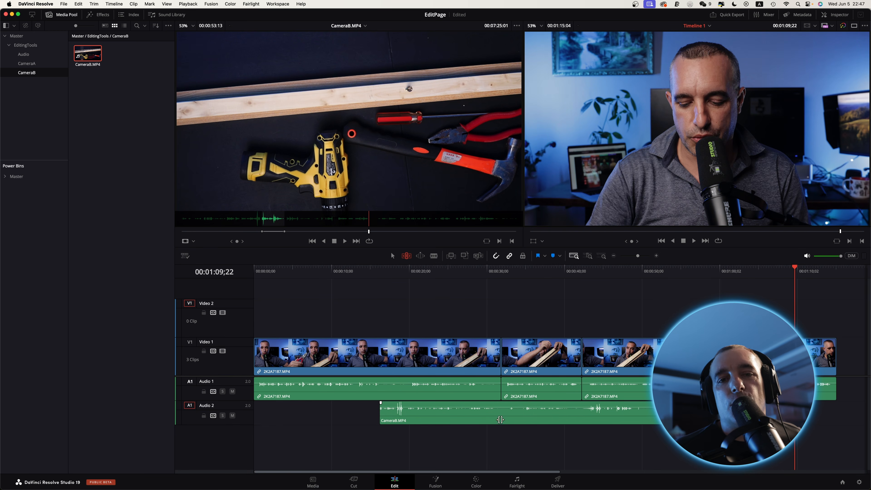
pyautogui.press('super+z')
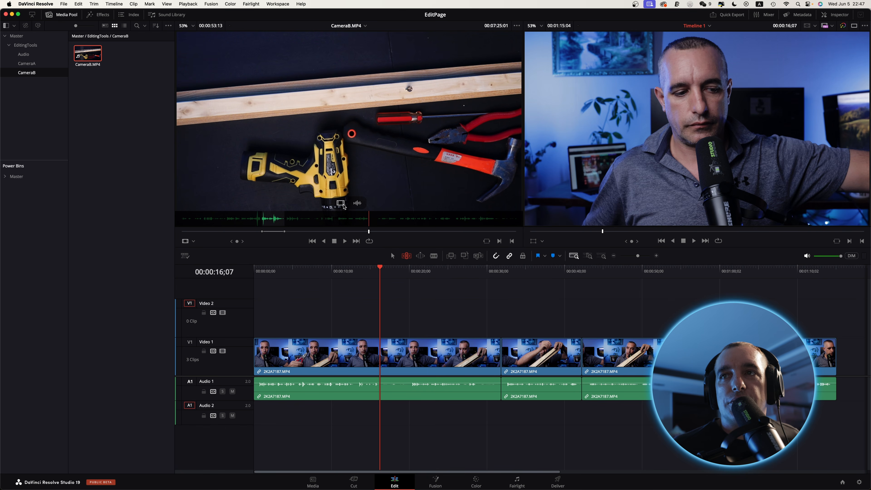
# Target Video 1 for the source video and delete the empty Video 2 track.
pyautogui.click(347, 161)
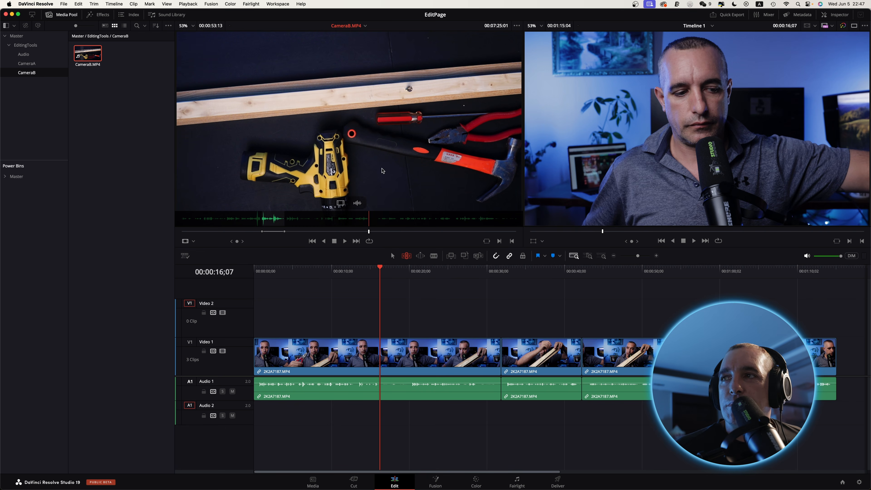
pyautogui.moveTo(382, 170); pyautogui.dragTo(833, 185)
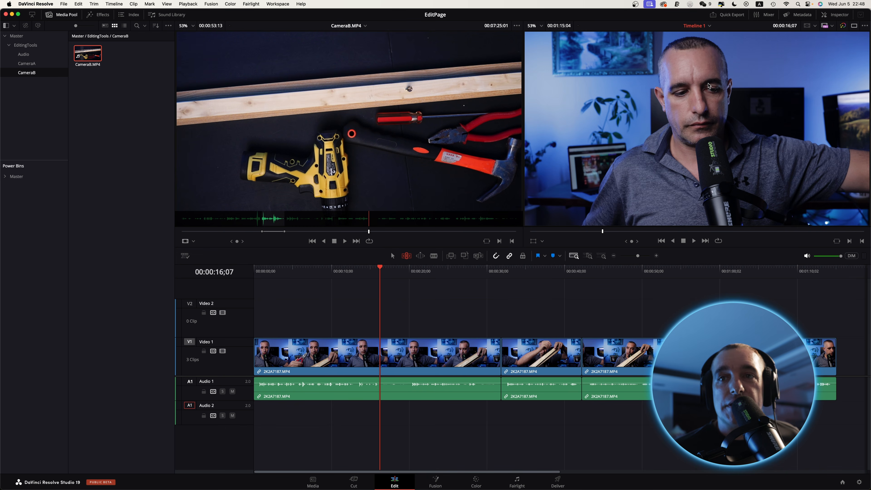
pyautogui.click(189, 343)
pyautogui.rightClick(239, 306)
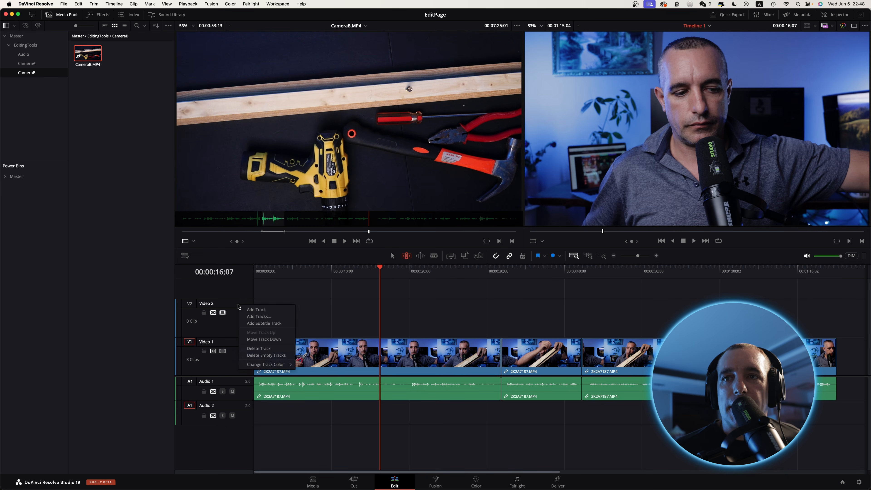
pyautogui.click(266, 348)
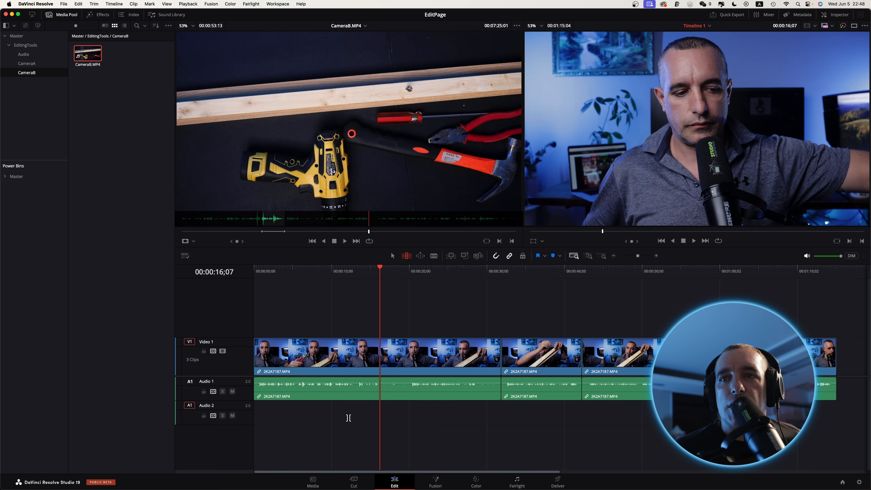
# Try stacking the marked CameraB.MP4 section above Video 1 at 00:00:16;07 with Place on Top, and check the frame at 00:00:17;29.
pyautogui.click(227, 345)
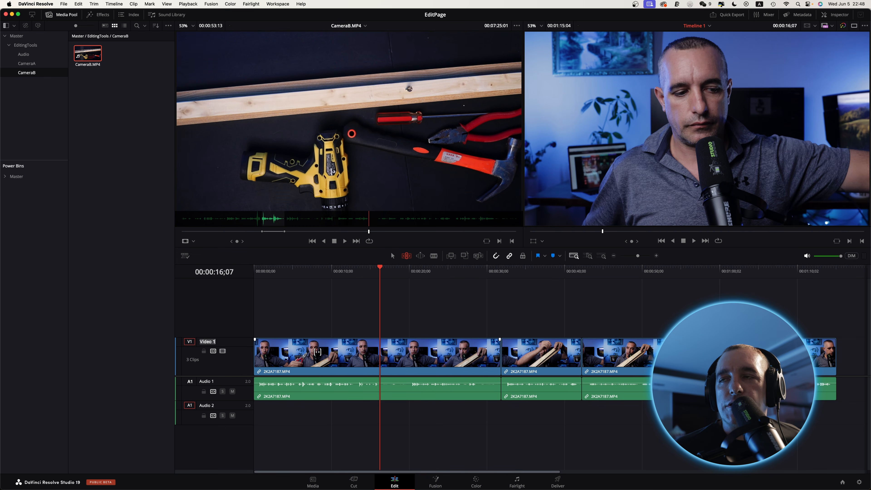
pyautogui.click(241, 344)
pyautogui.moveTo(384, 115); pyautogui.dragTo(839, 149)
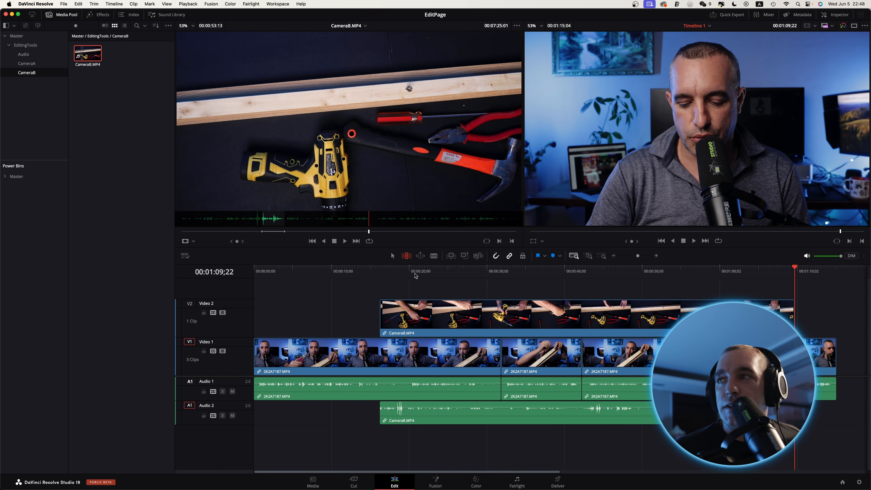
pyautogui.click(393, 271)
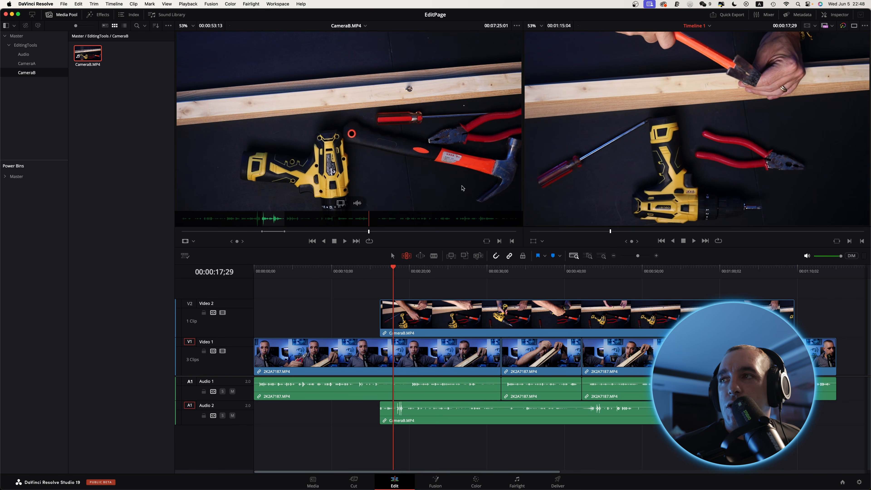
pyautogui.moveTo(347, 190); pyautogui.dragTo(820, 149)
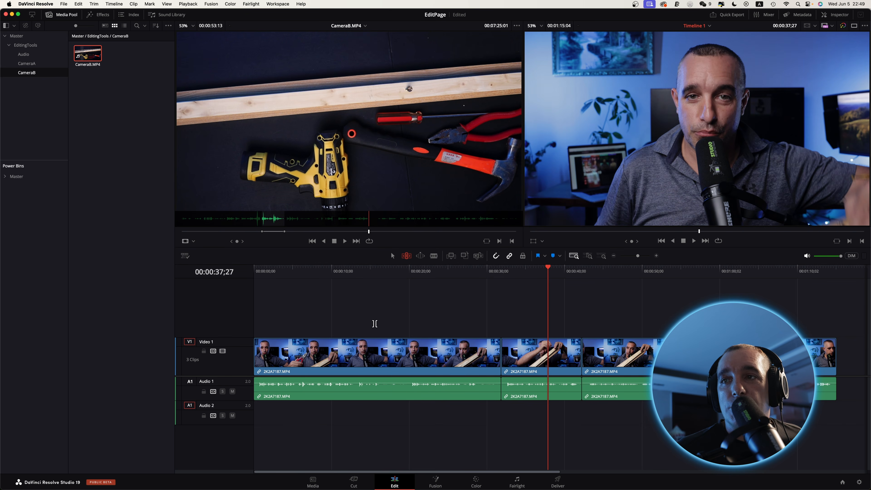
# Try Fit to Fill with the marked CameraB.MP4 section on the second Video 1 clip at 00:00:37;27, and undo it.
pyautogui.moveTo(364, 98)
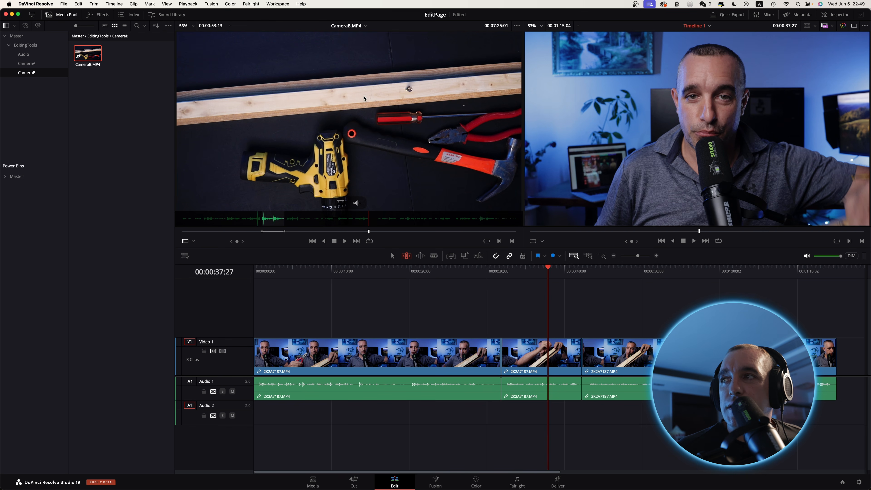
pyautogui.moveTo(349, 116); pyautogui.dragTo(805, 135)
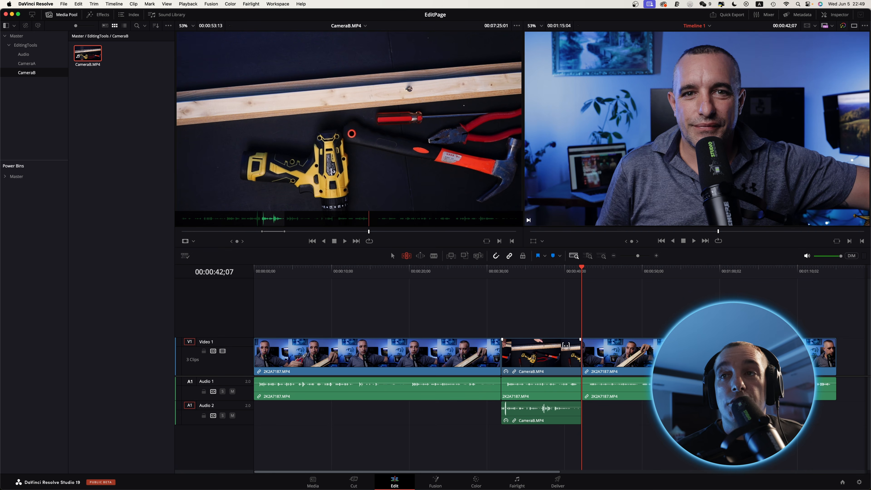
pyautogui.press('super+z')
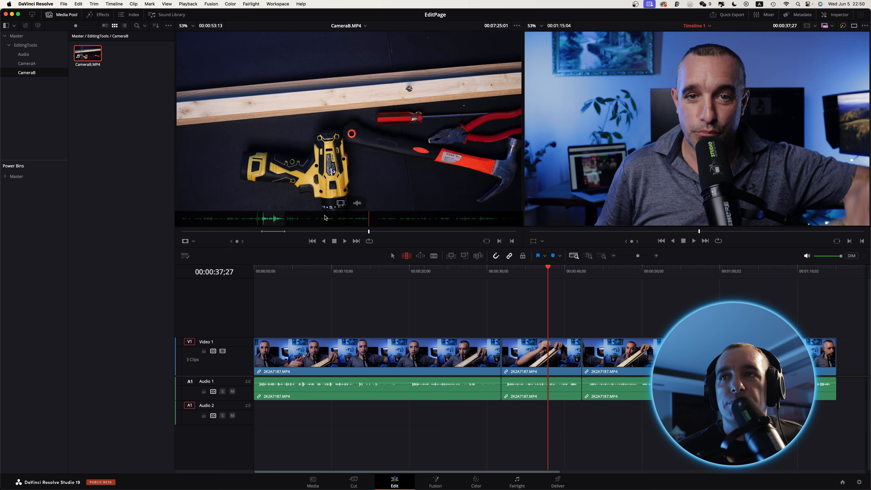
# Mark a short new section of CameraB.MP4 with an in point at 00:05:39:25 and an out point at 00:05:47:04.
pyautogui.click(325, 232)
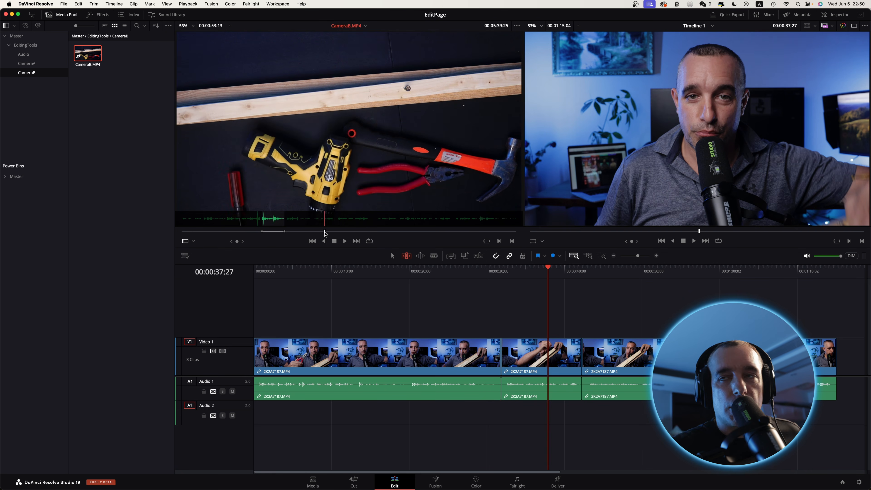
pyautogui.press('i')
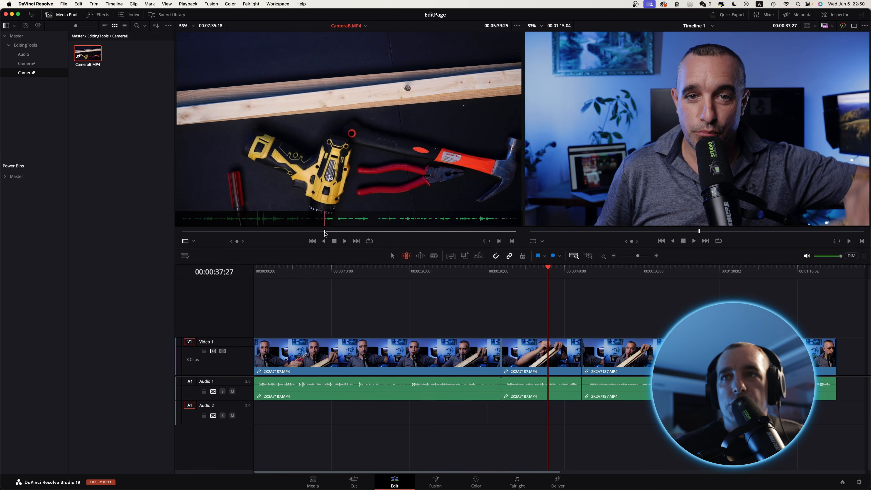
pyautogui.moveTo(325, 232); pyautogui.dragTo(328, 232)
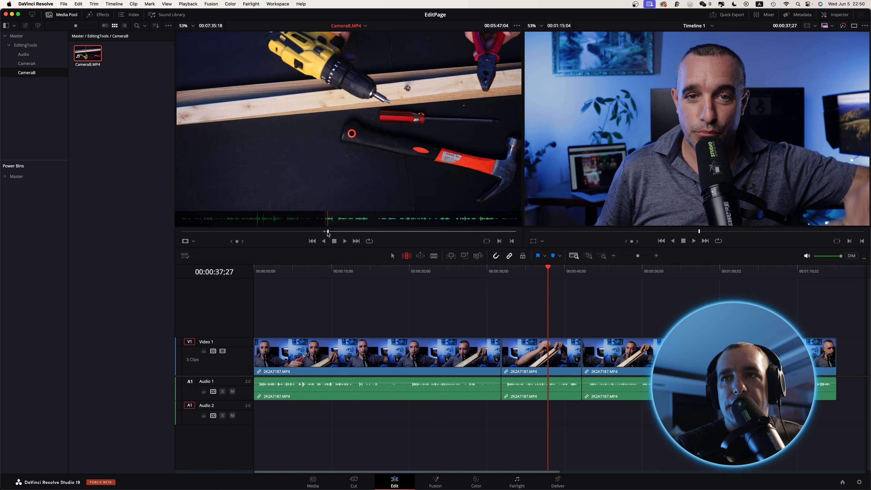
pyautogui.press('o')
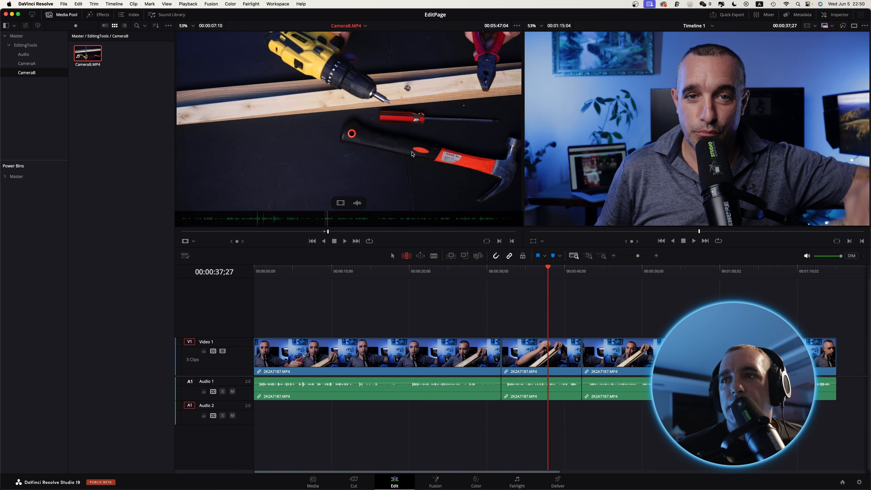
# Move the playhead to 00:00:17;29 in the first Video 1 clip and try Ripple Overwrite with the newly marked section.
pyautogui.click(430, 272)
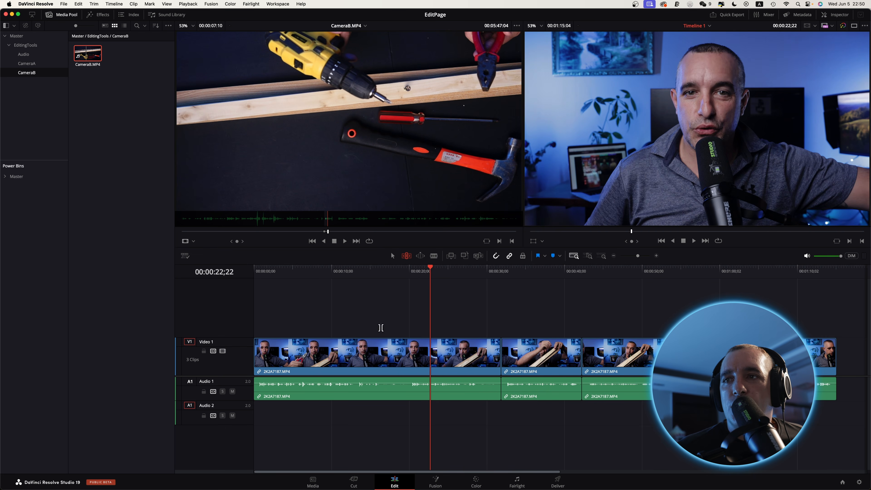
pyautogui.moveTo(424, 273); pyautogui.dragTo(393, 275)
pyautogui.click(405, 350)
pyautogui.moveTo(366, 141); pyautogui.dragTo(827, 190)
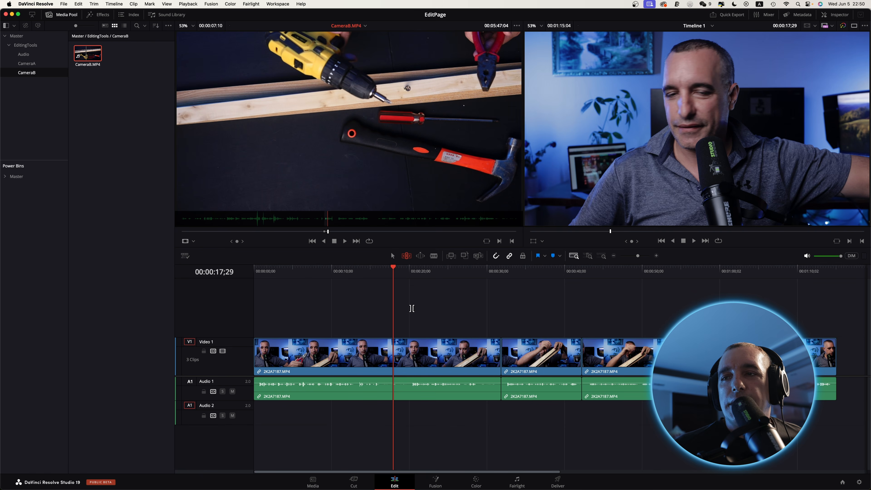
# Try replacing the selected first Video 1 clip with CameraB.MP4 using Replace, and undo the replacement.
pyautogui.click(416, 363)
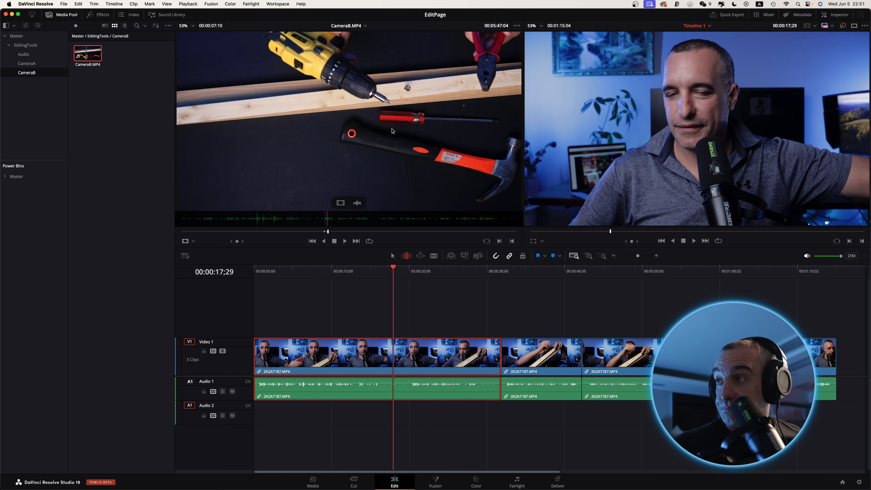
pyautogui.moveTo(382, 149); pyautogui.dragTo(828, 114)
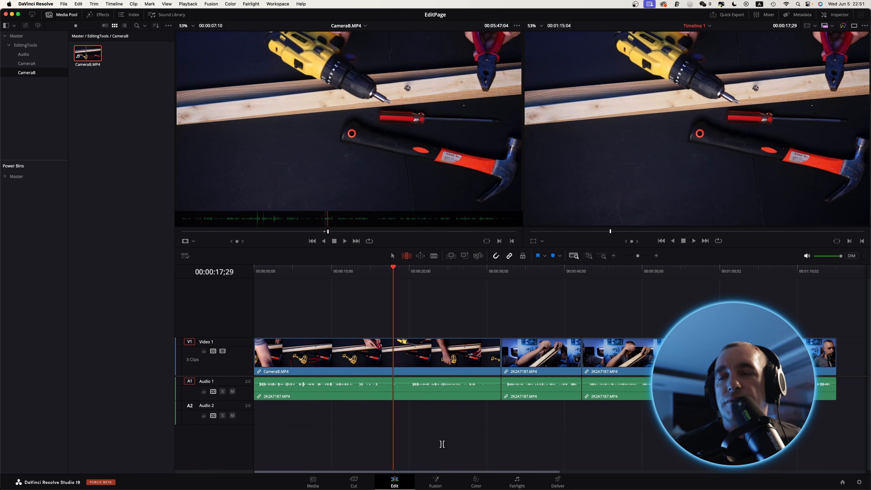
pyautogui.press('super+z')
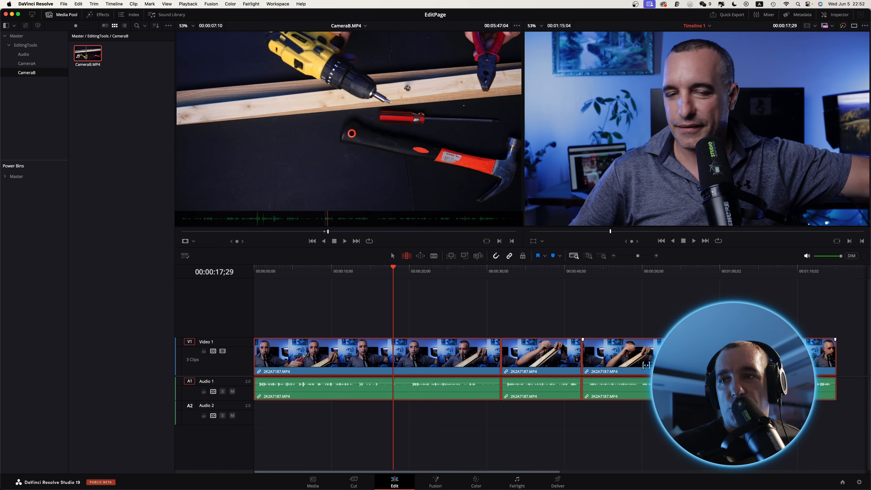
# Delete all the clips from the timeline.
pyautogui.press('Delete')
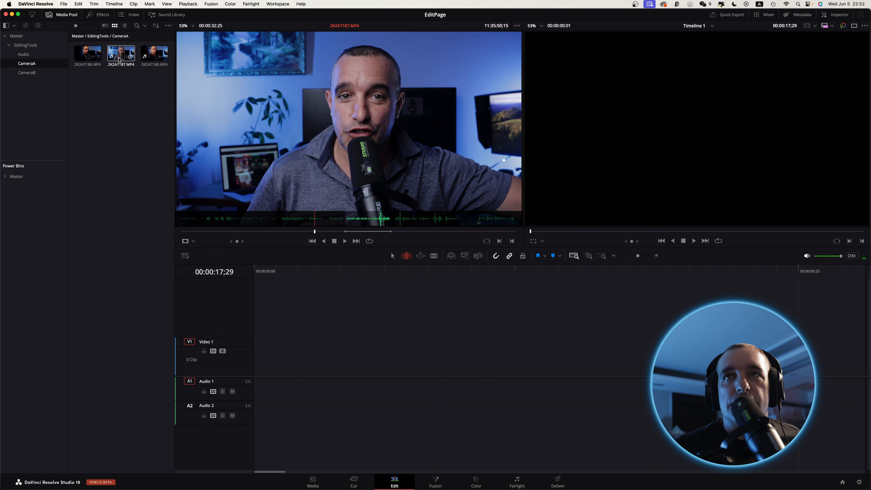
# Transcribe the audio of the 2K2A7187.MP4 clip in the CameraA bin.
pyautogui.click(122, 57)
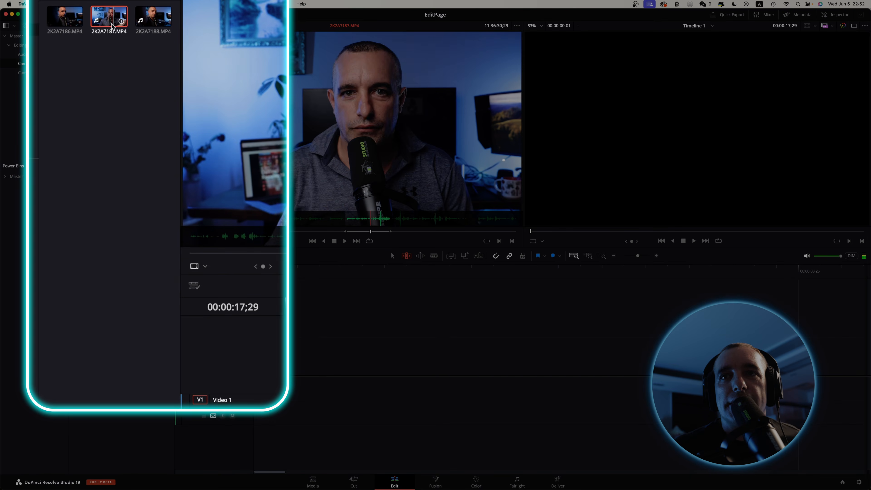
pyautogui.rightClick(112, 23)
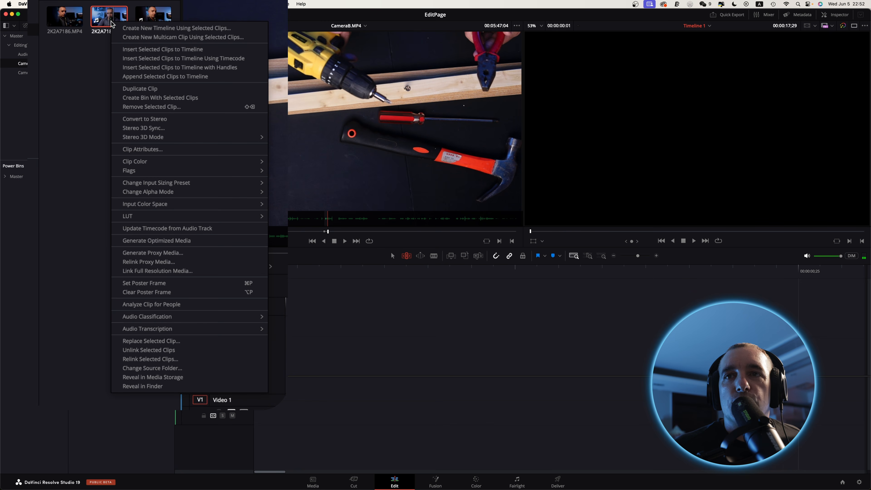
pyautogui.moveTo(212, 331)
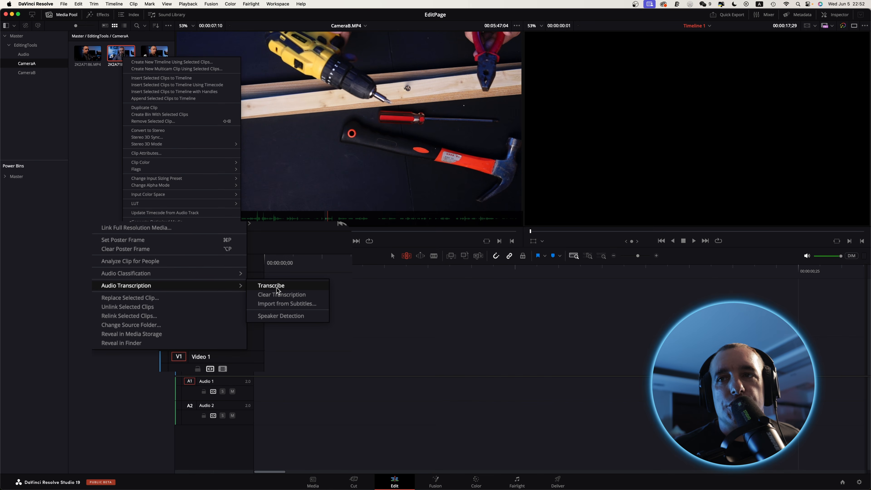
pyautogui.click(274, 287)
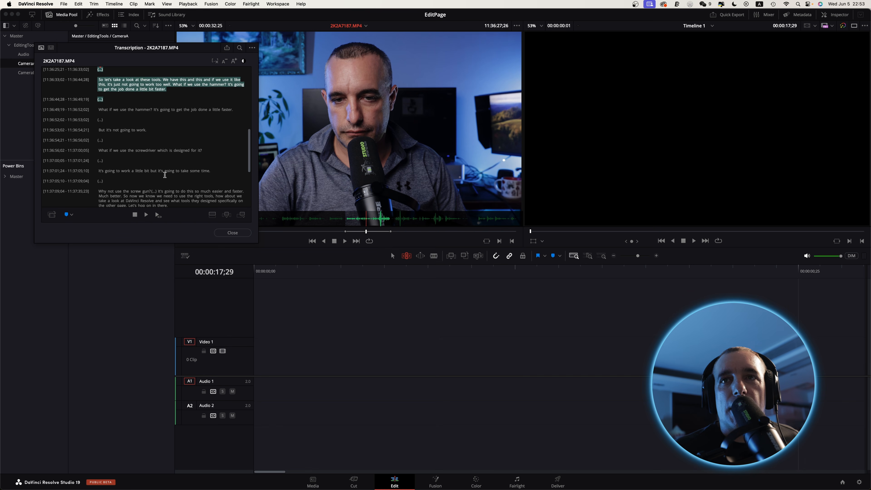
# Select the transcript passage from 11:36:13;03 to 11:36:23;02, "Editing your videos in DaVinci Resolve… pliers.", and add it to the timeline at 00:00:17;29.
pyautogui.scroll(-5, 165, 175)
pyautogui.scroll(-5, 164, 175)
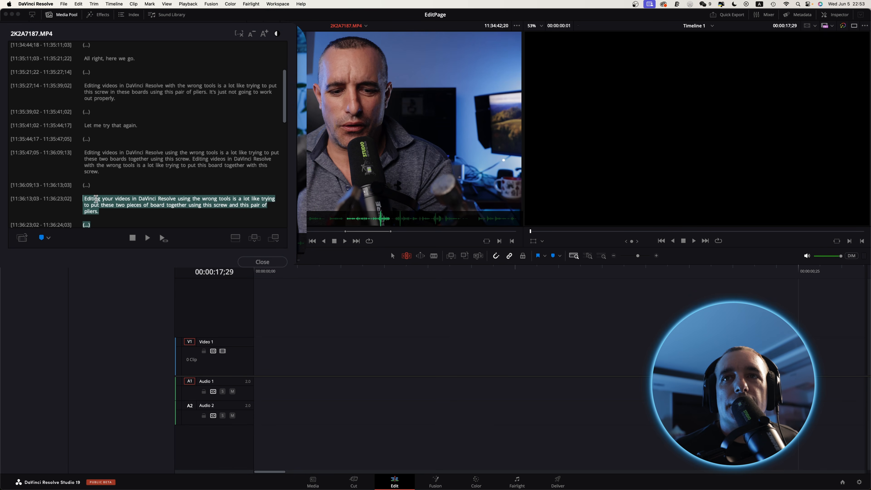
pyautogui.scroll(-5, 148, 202)
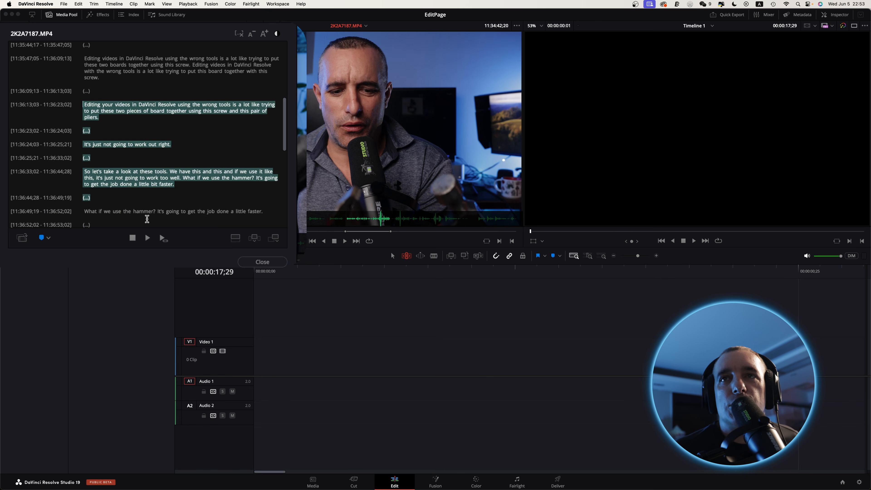
pyautogui.click(88, 130)
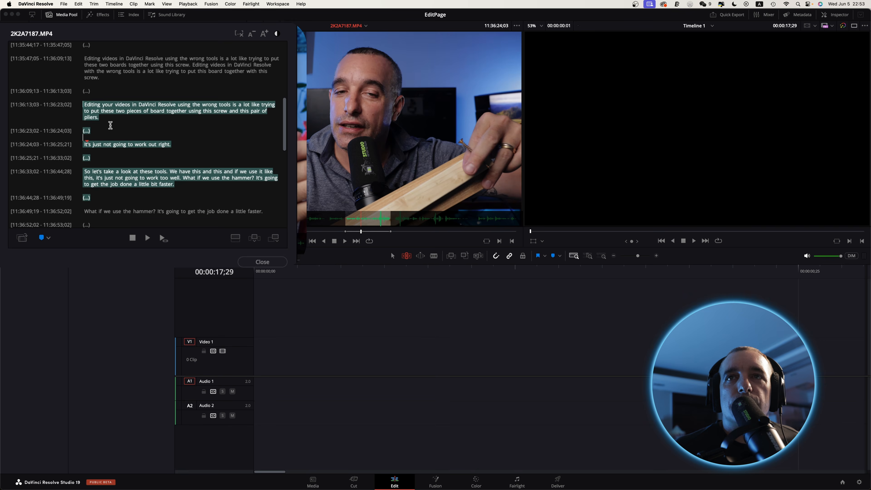
pyautogui.moveTo(87, 108)
pyautogui.mouseDown()
pyautogui.moveTo(109, 116)
pyautogui.moveTo(99, 117)
pyautogui.mouseUp()
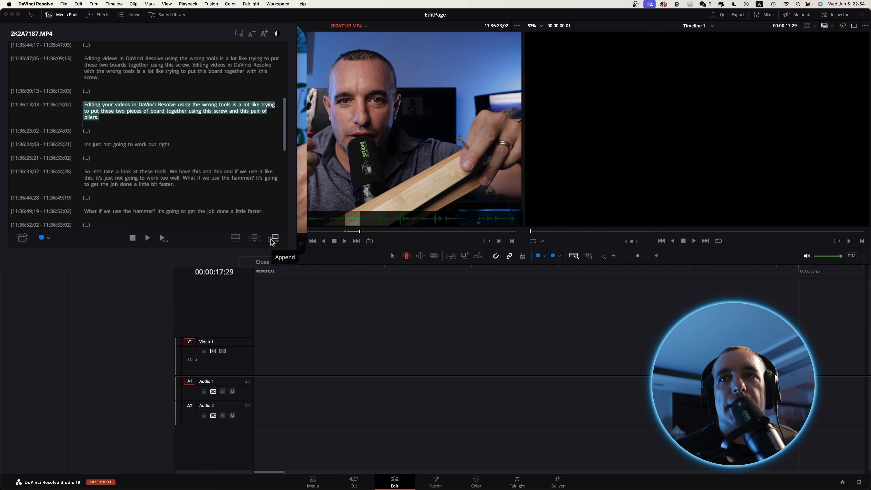
pyautogui.click(236, 238)
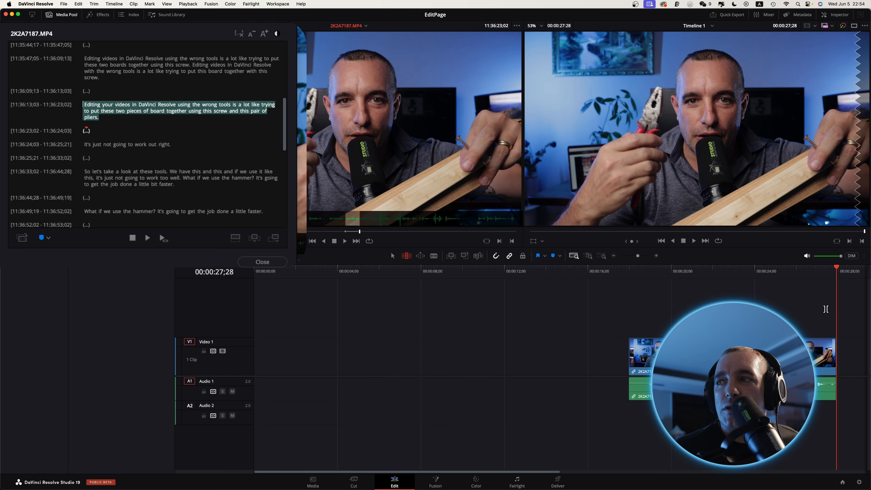
# Delete the empty gap before the 2K2A7187.MP4 clip on Video 1.
pyautogui.click(567, 358)
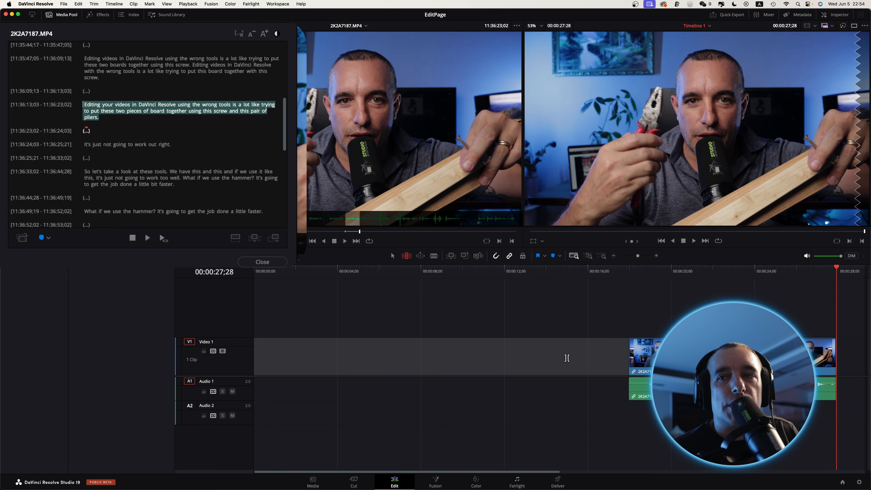
pyautogui.press('Delete')
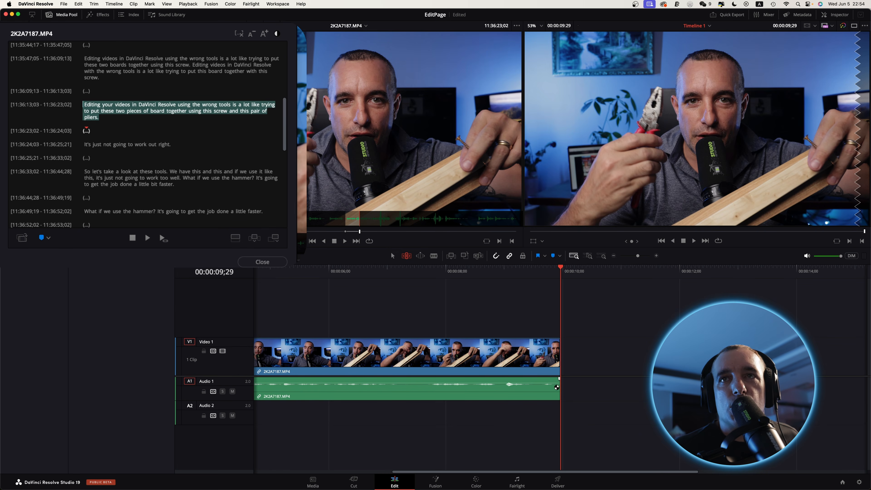
# Select the transcript passage from 11:36:33;02 to 11:36:44;28, "So let's take a look at these tools… faster.", and add it after the first clip.
pyautogui.click(85, 173)
pyautogui.moveTo(86, 173); pyautogui.dragTo(176, 182)
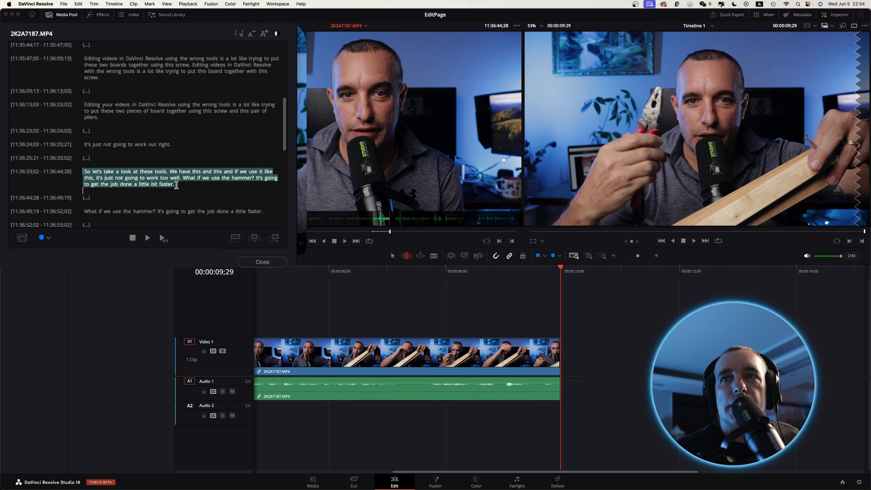
pyautogui.click(254, 239)
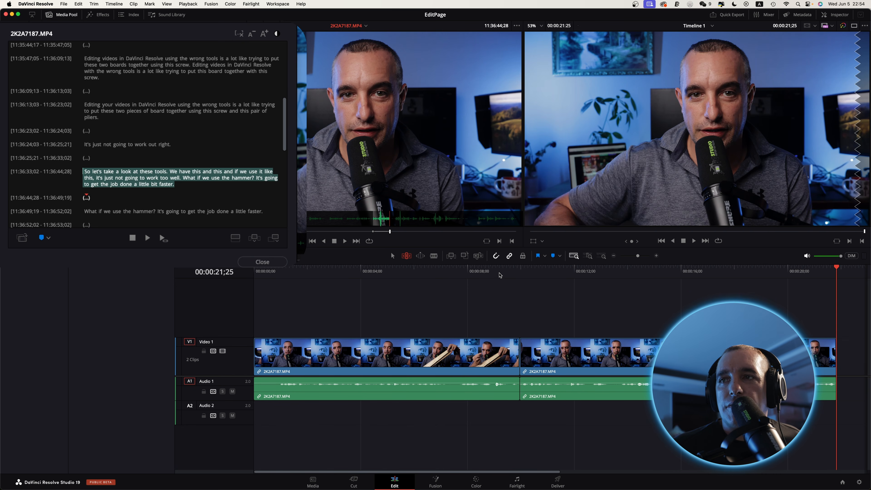
# Play the timeline from 00:00:07;19 across the cut between the two clips, and locate the first passage's ending in the transcript.
pyautogui.click(458, 274)
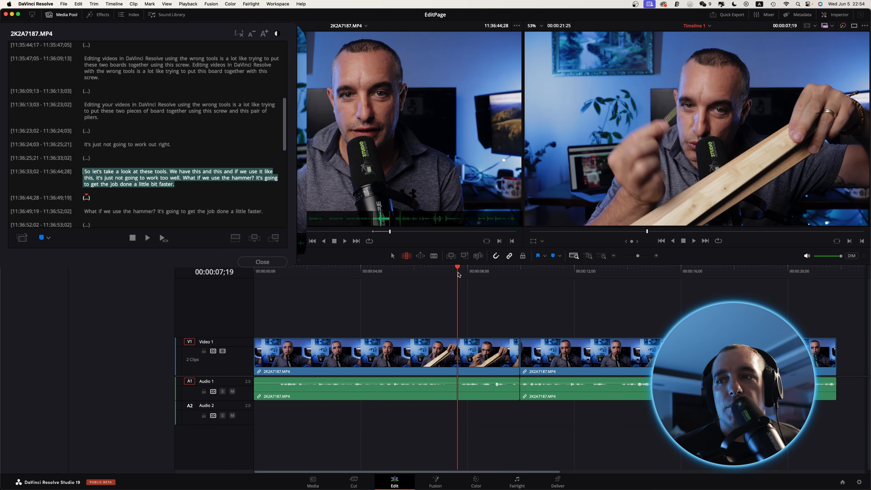
pyautogui.press('space')
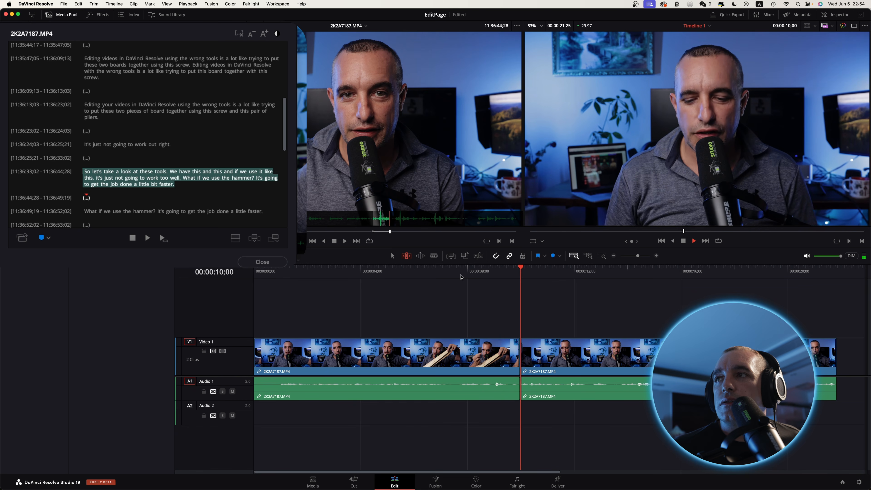
pyautogui.click(90, 118)
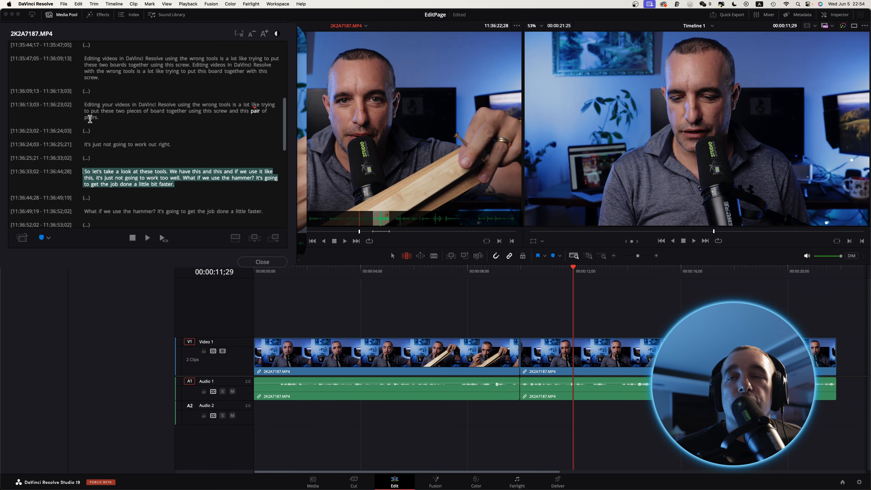